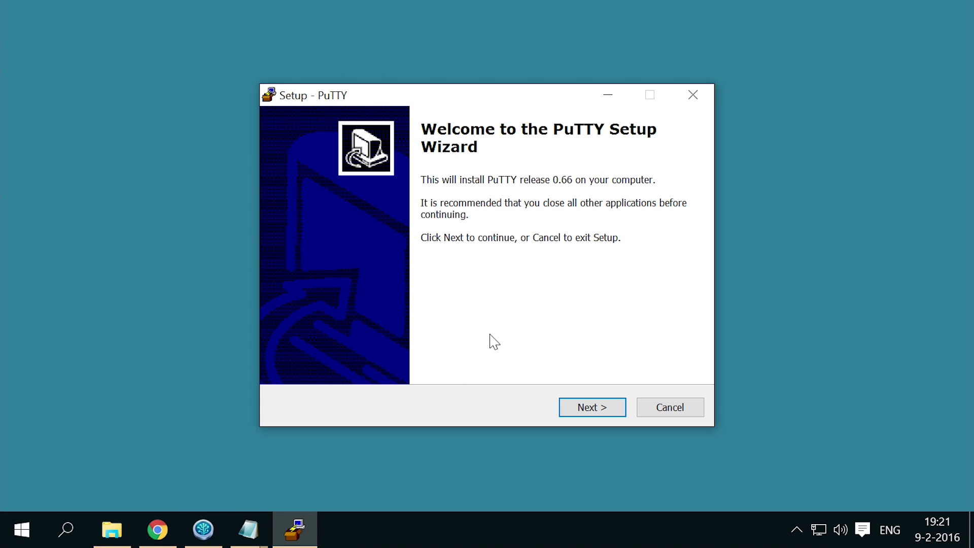
- Install PuTTY with default folders and tasks, skip the README, and open Start to search
left_click(592, 407)
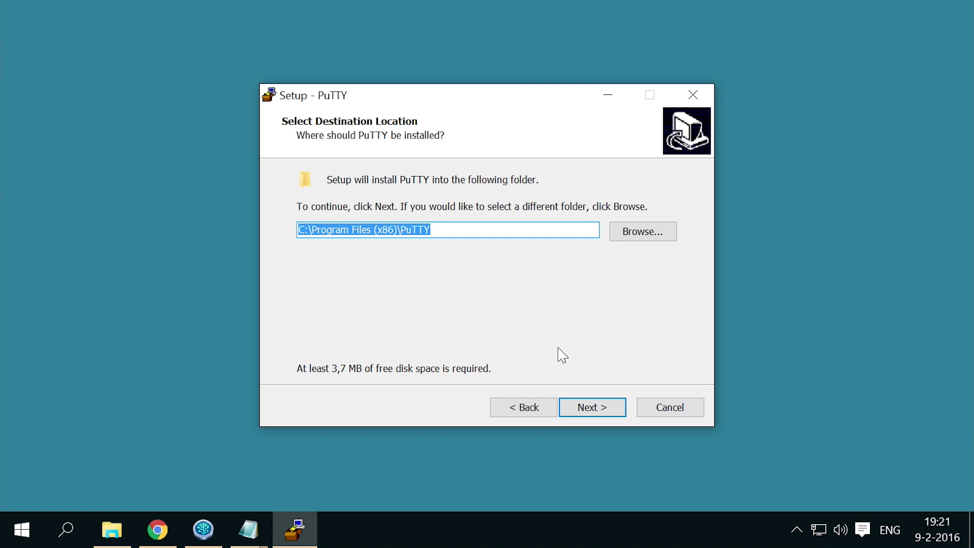
left_click(589, 409)
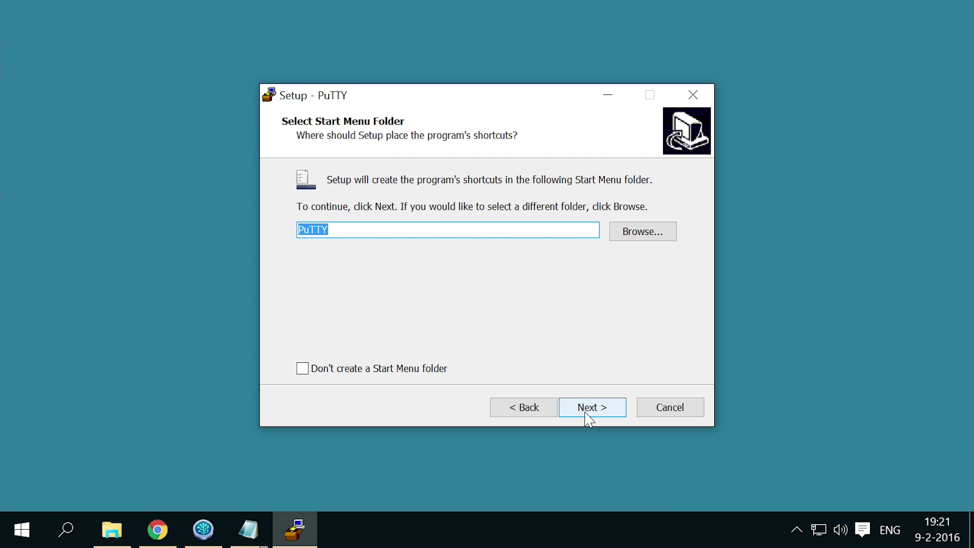
left_click(587, 417)
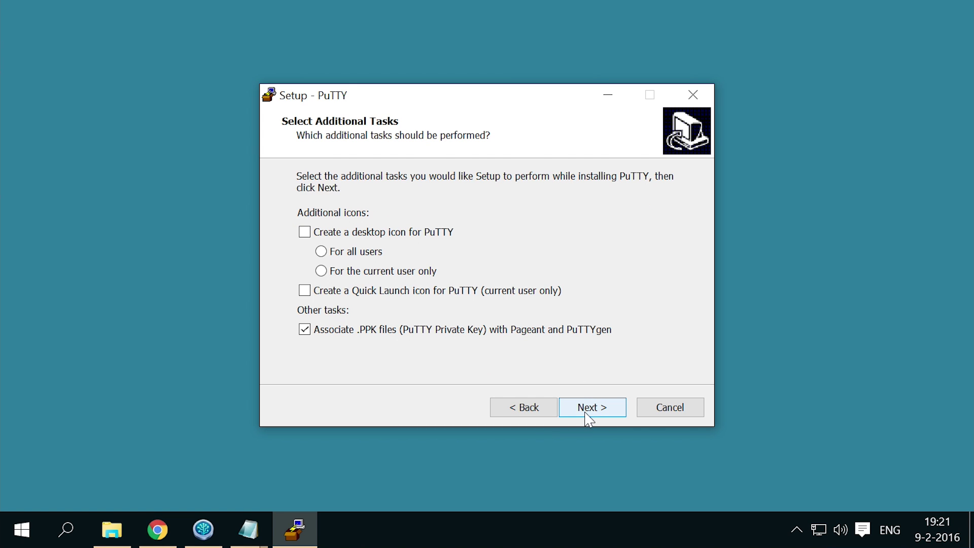
left_click(588, 417)
left_click(589, 411)
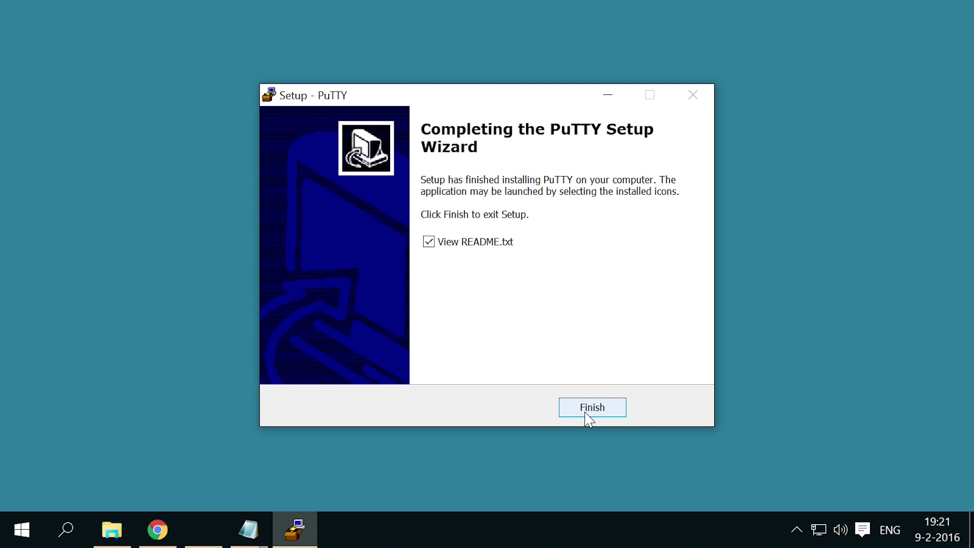
left_click(495, 245)
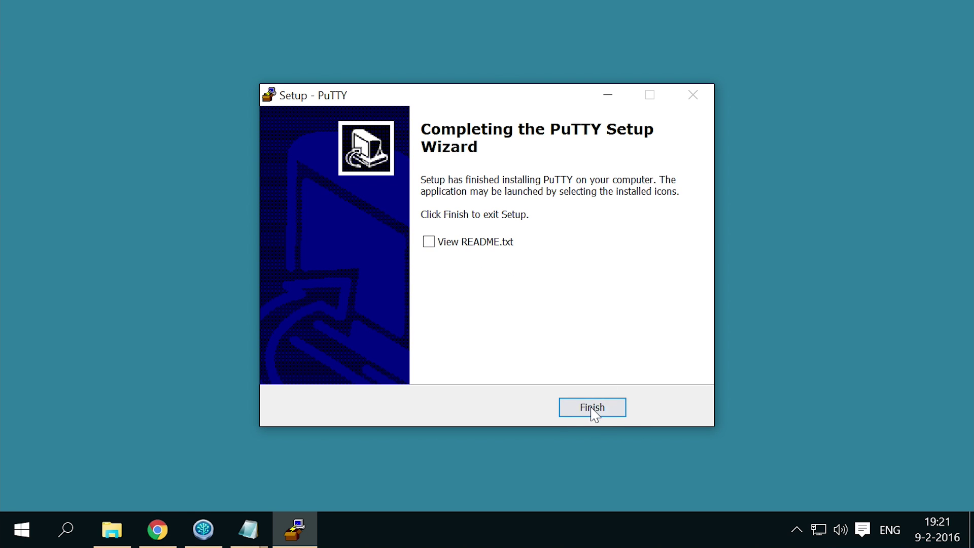
left_click(593, 407)
left_click(26, 526)
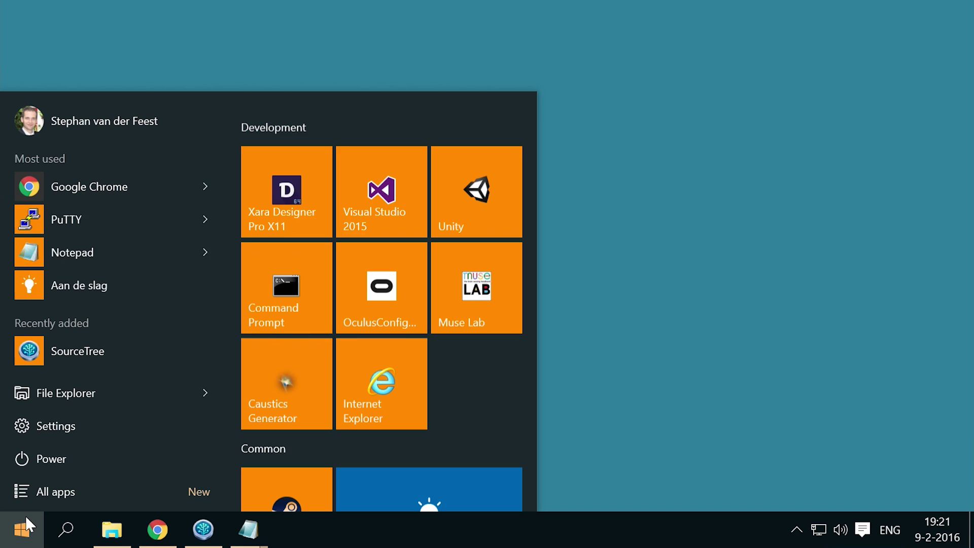
type("putty")
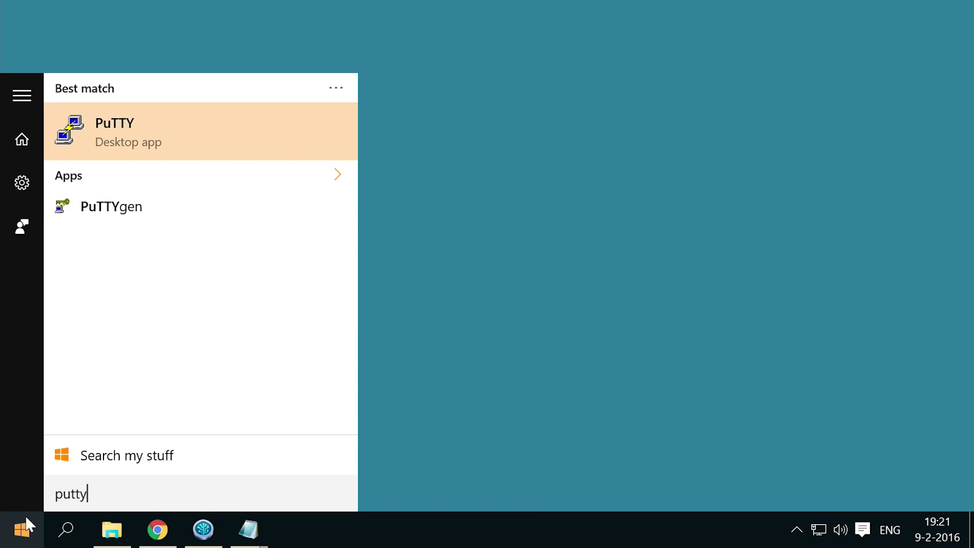
type("gen")
- Generate a PuTTYgen RSA key commented 'my-git-machine' with a confirmed passphrase
left_click(141, 145)
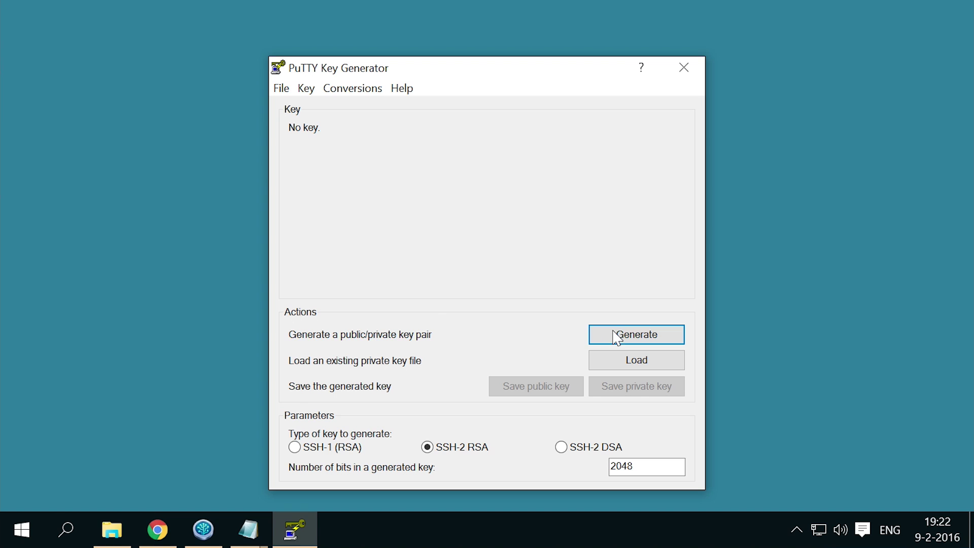
left_click(610, 344)
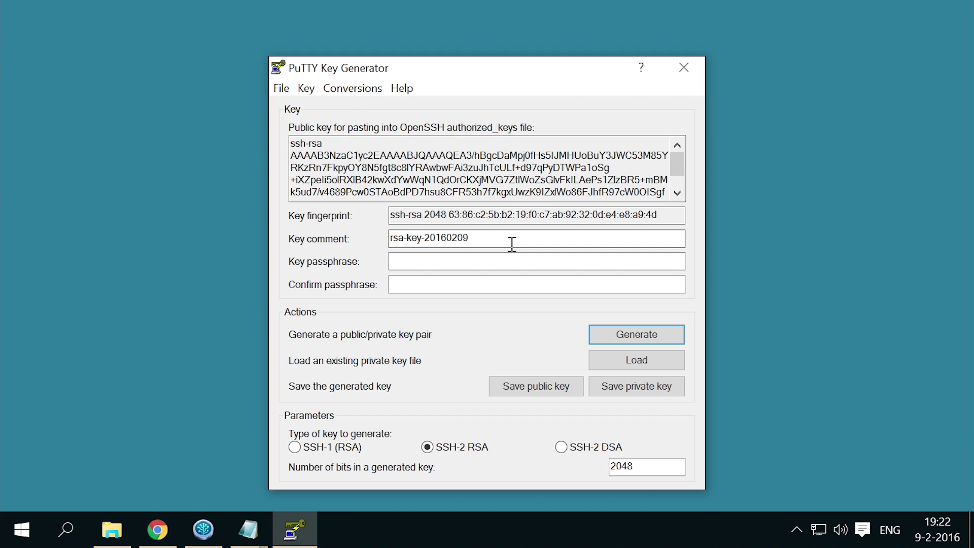
left_click_drag(512, 239, 351, 239)
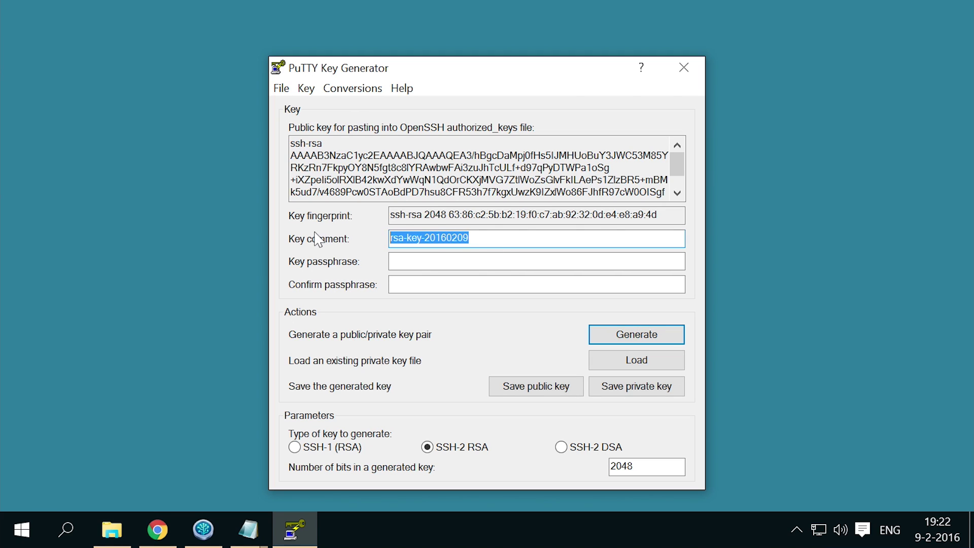
type("my-git")
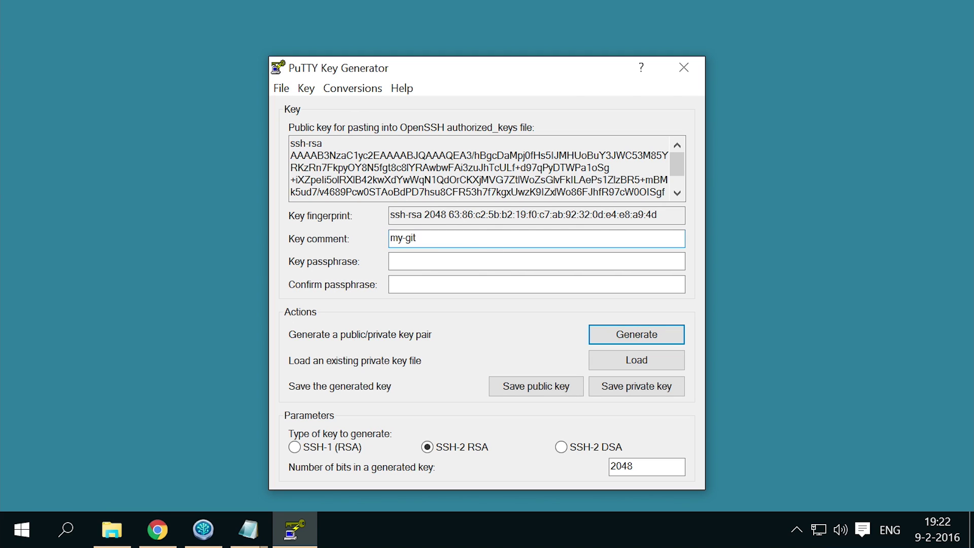
type("-machine")
left_click(403, 262)
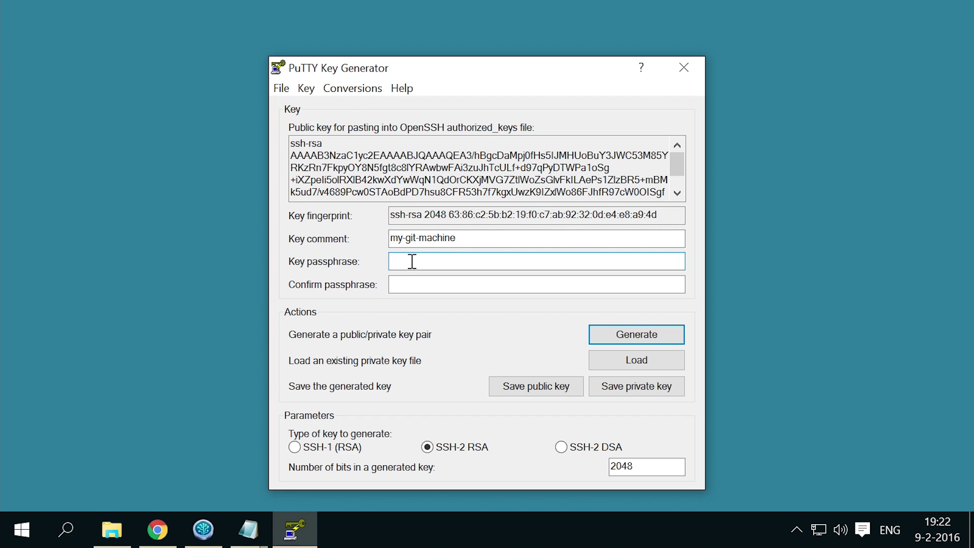
type("********")
key("Tab")
type("********")
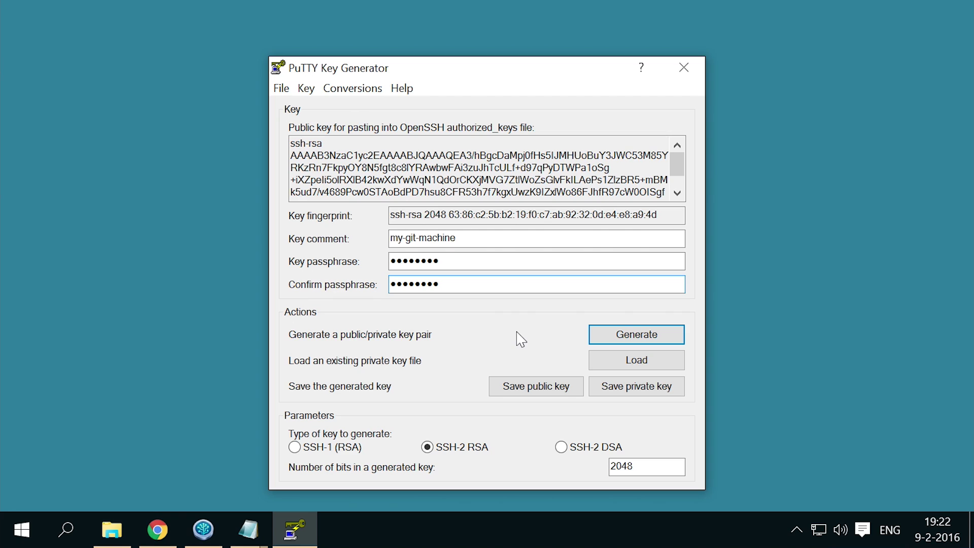
- Save the public key as 'pubkey' and the private key as 'private'
left_click(565, 388)
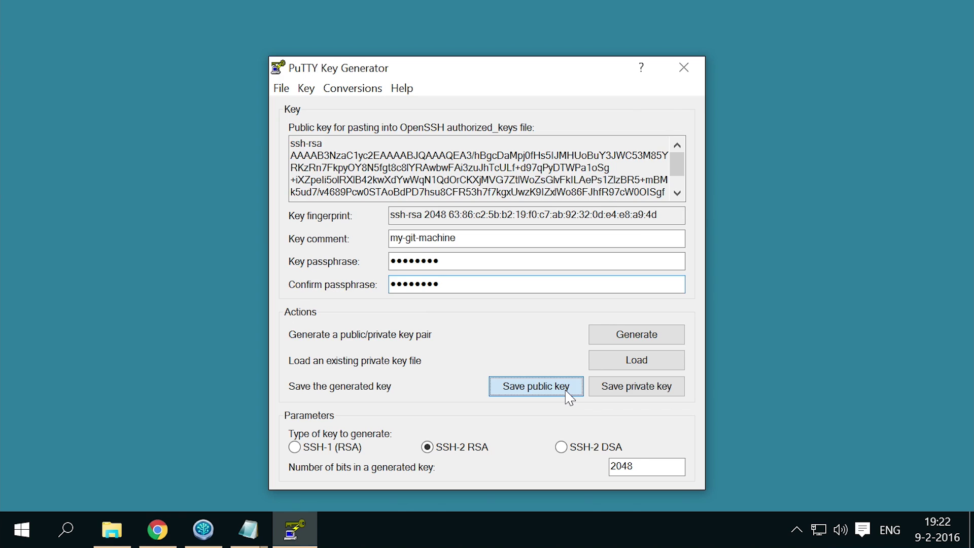
type("pubkey")
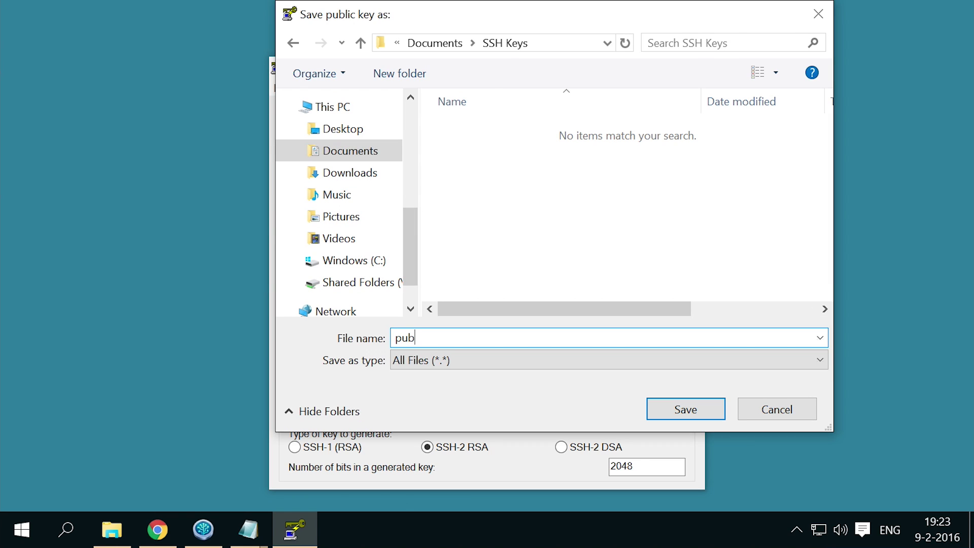
key("Return")
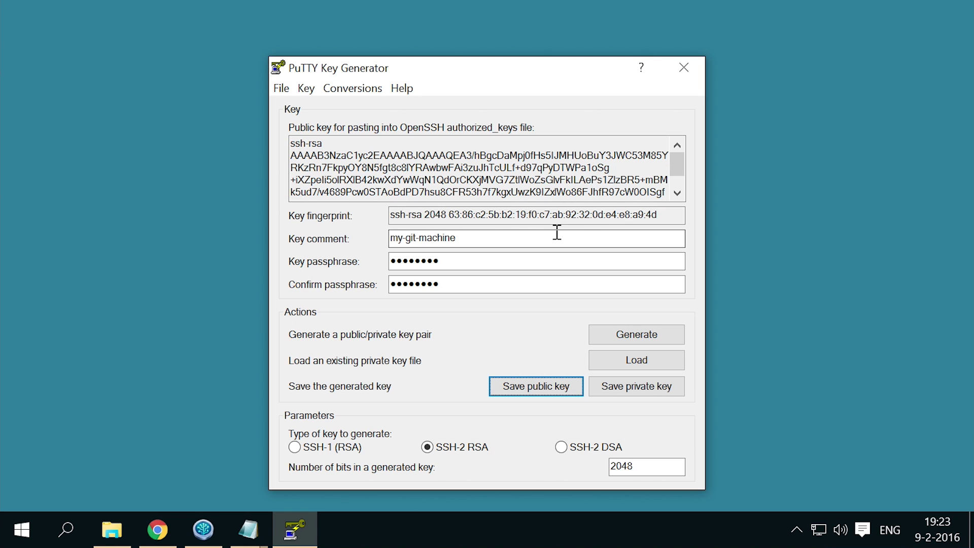
left_click(633, 390)
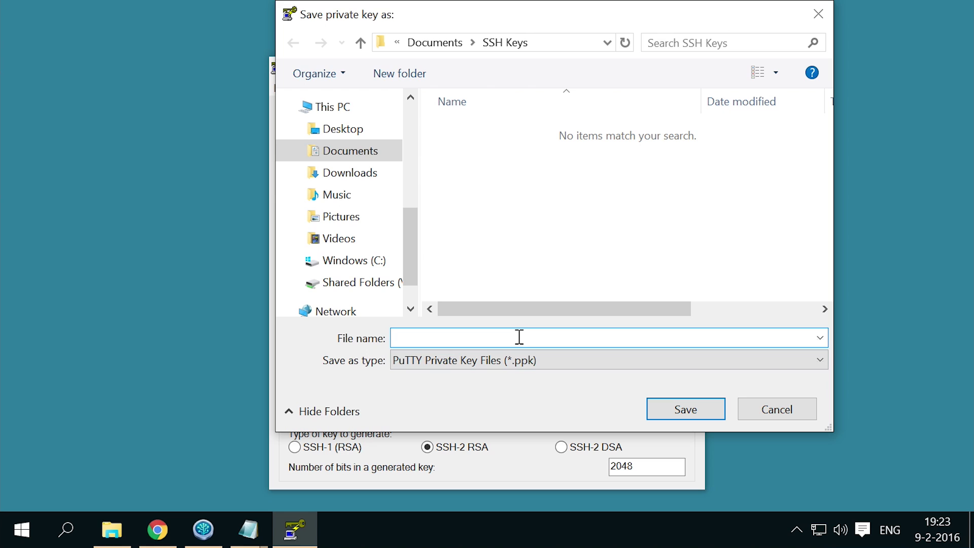
type("private")
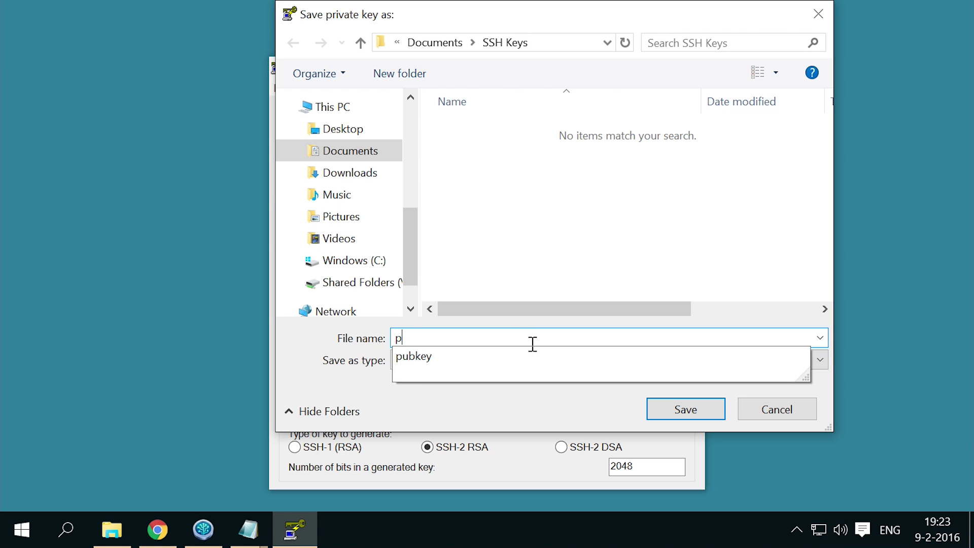
key("Return")
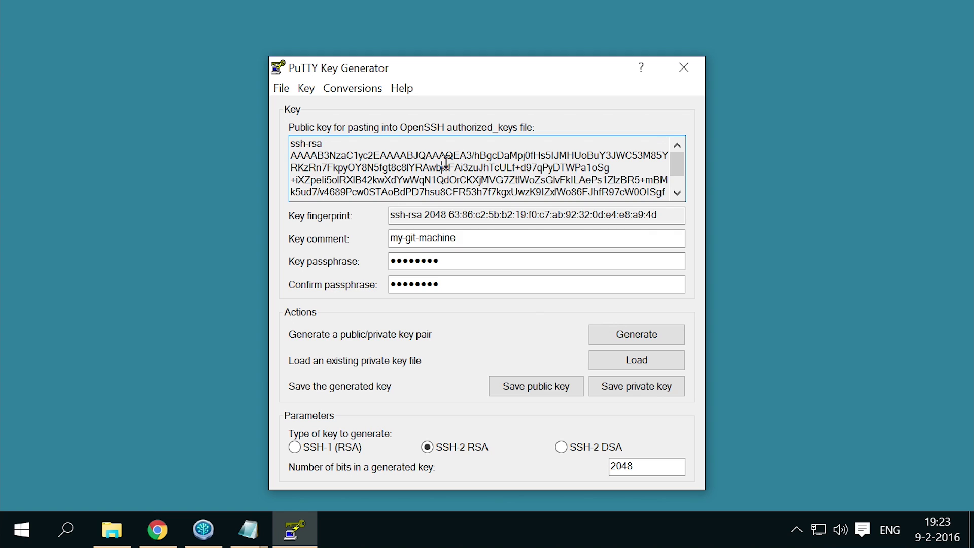
- Select all of the public key text and copy it to the clipboard
right_click(446, 162)
left_click(494, 277)
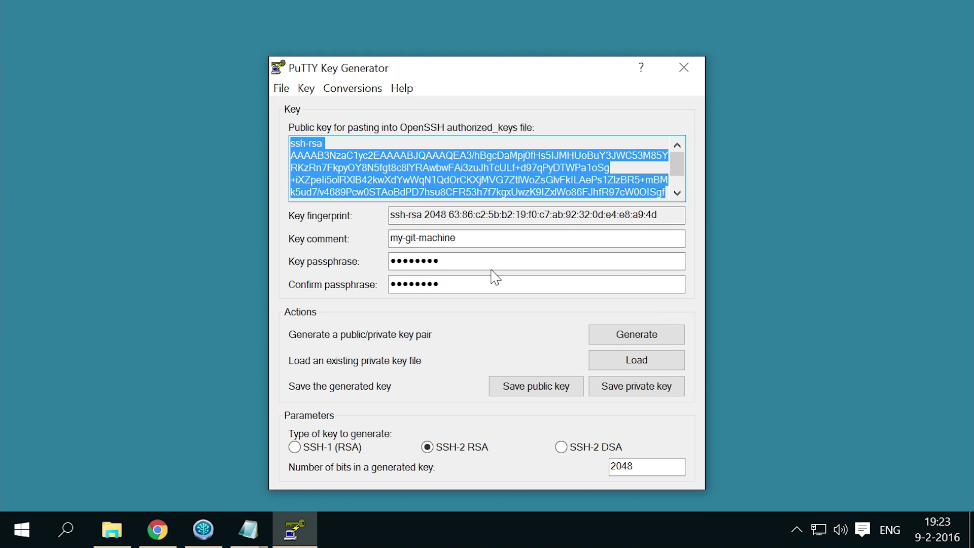
right_click(459, 182)
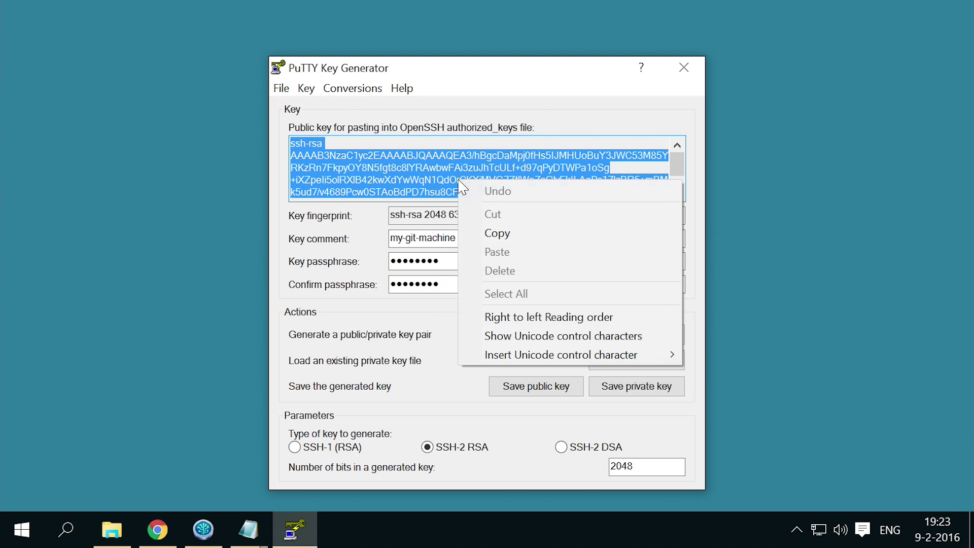
left_click(495, 234)
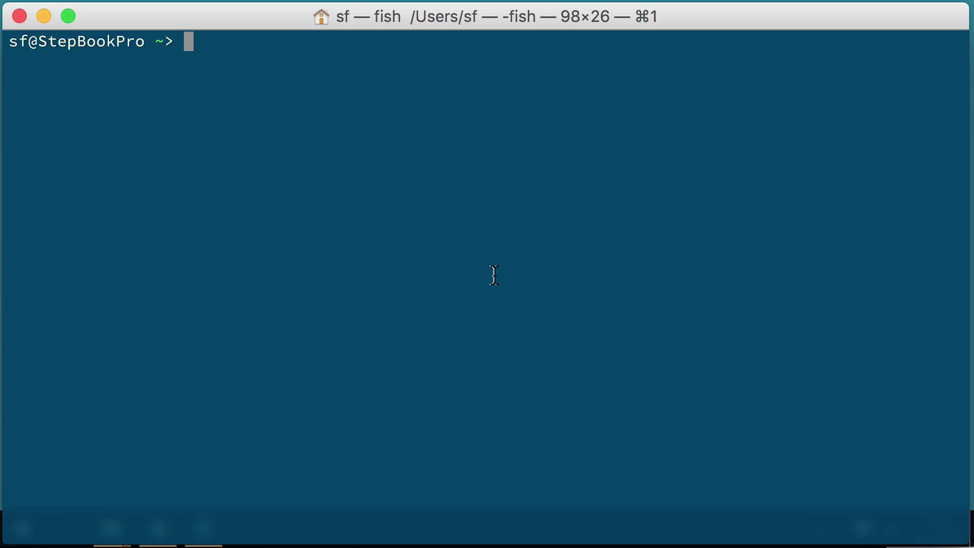
type("ssh-keygen")
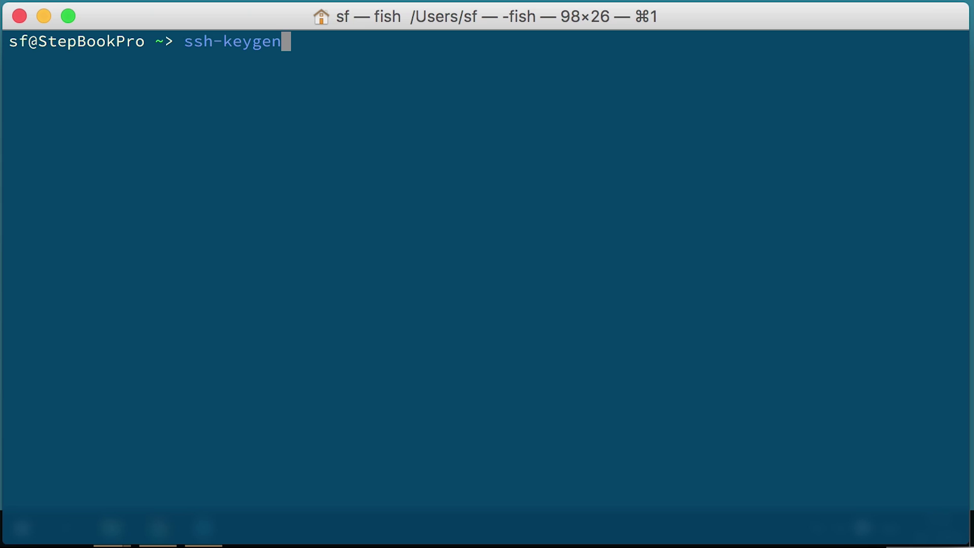
- Run ssh-keygen, keep the default ~/.ssh/id_rsa path, and set a confirmed passphrase
key("Return")
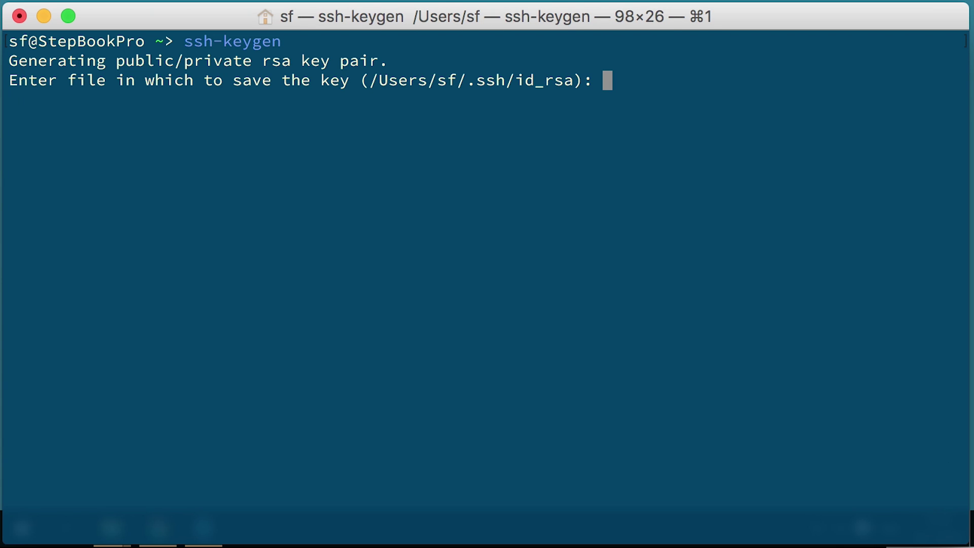
key("Return")
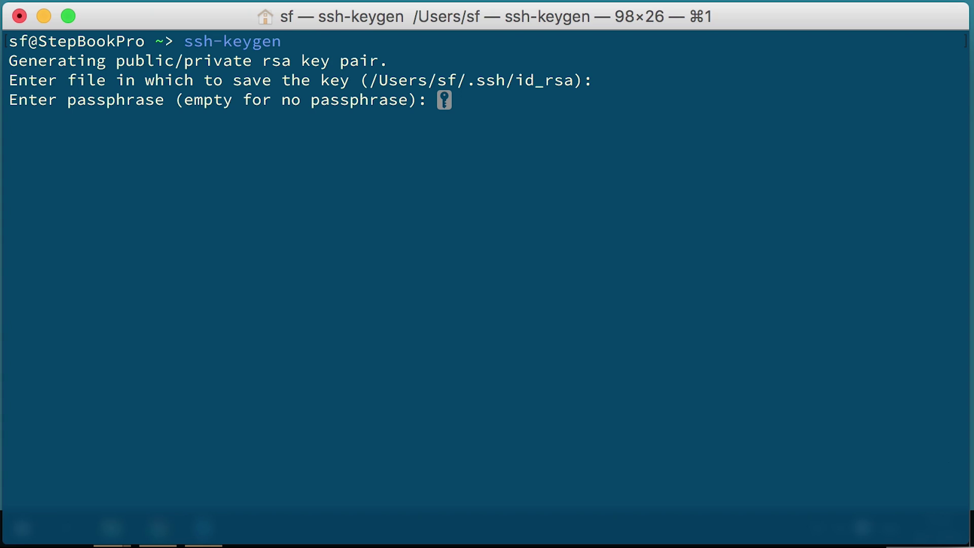
key("Return")
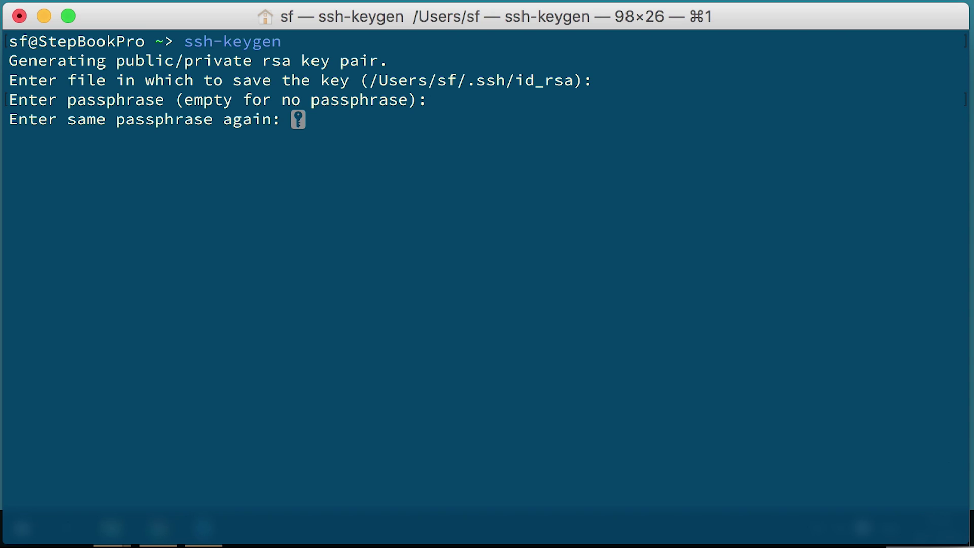
key("Return")
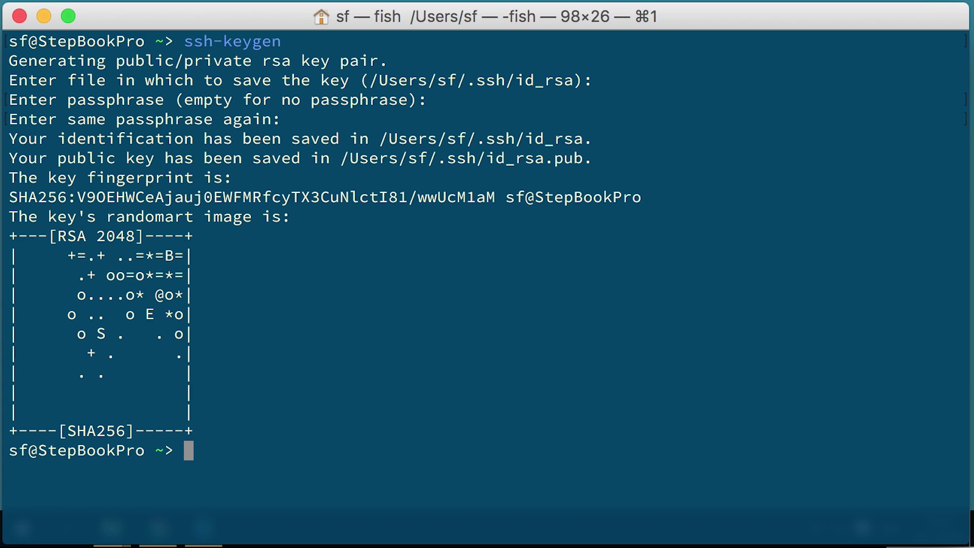
type("cat .")
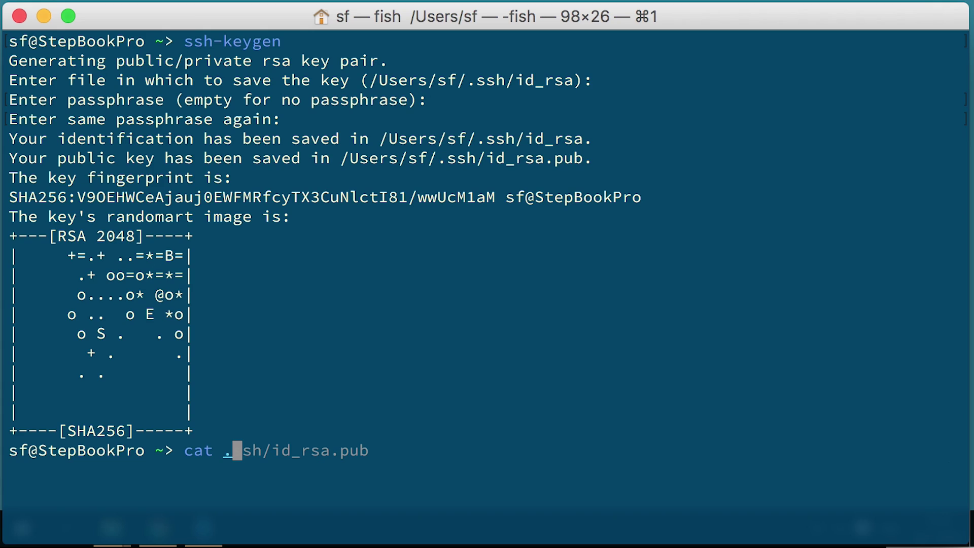
type("ss")
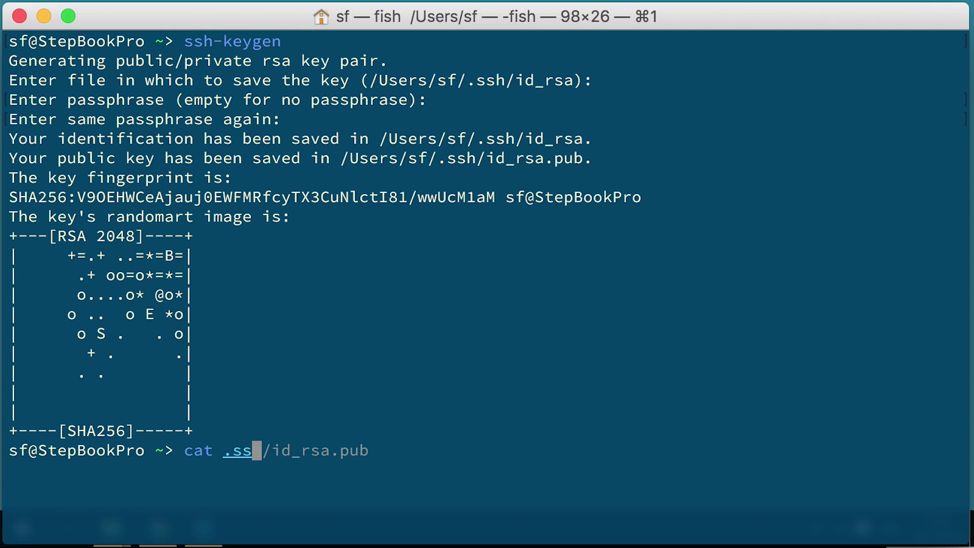
- Print the public key with cat .ssh/id_rsa.pub
key("Tab")
key("Right")
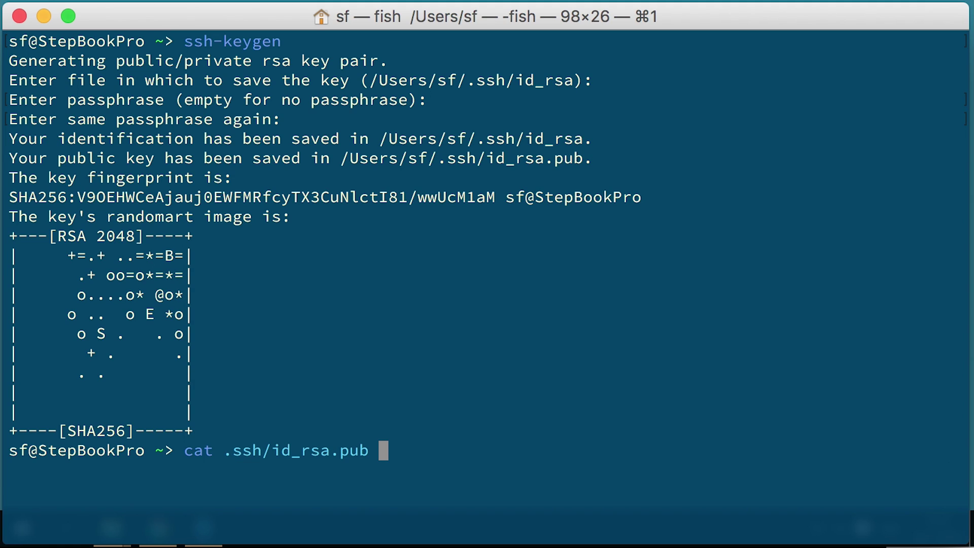
key("Return")
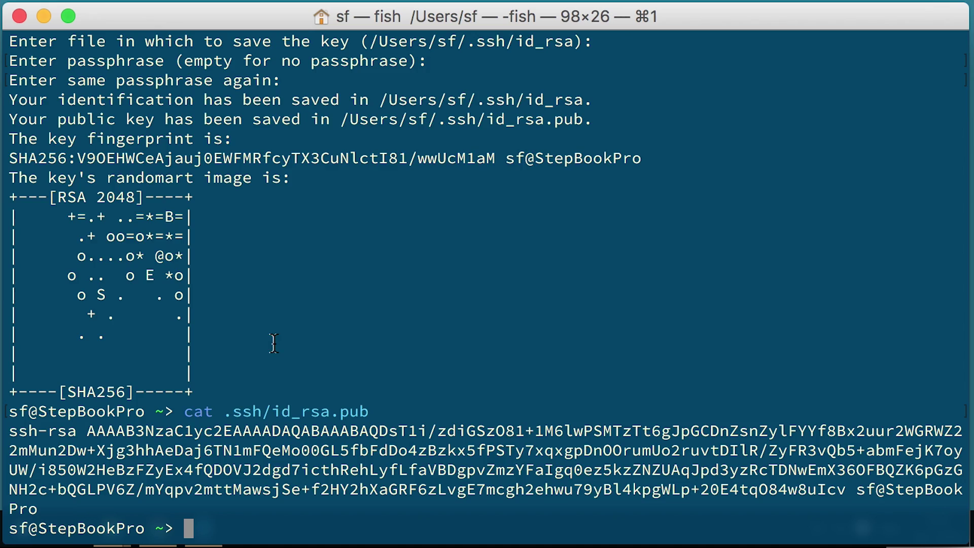
key("Return")
key("Return")
key("Return")
- Select the printed key text and copy it
left_click_drag(37, 391, 9, 313)
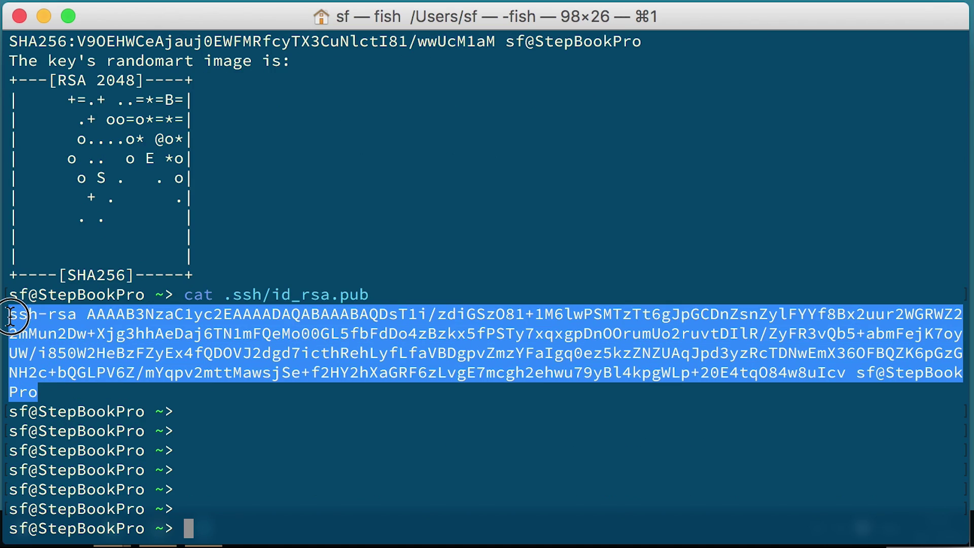
right_click(141, 334)
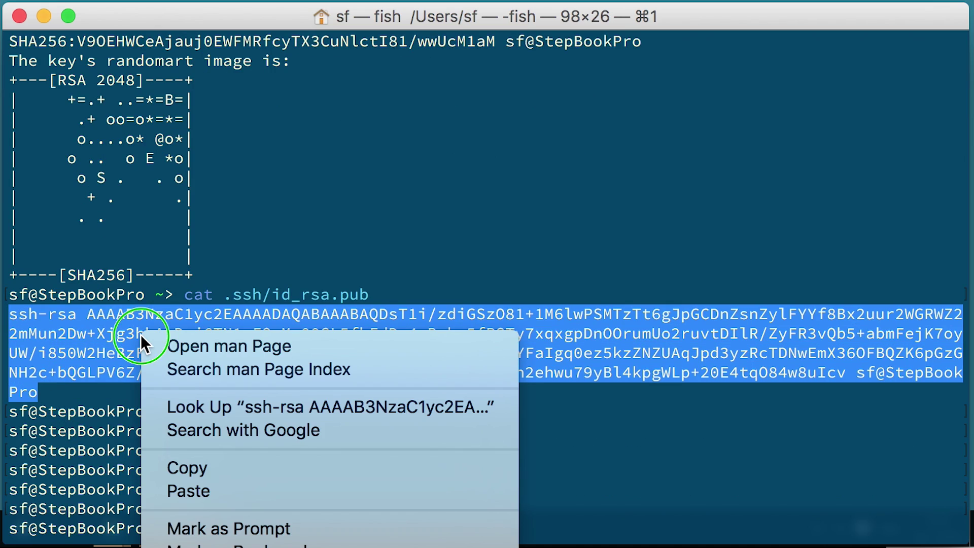
left_click(186, 468)
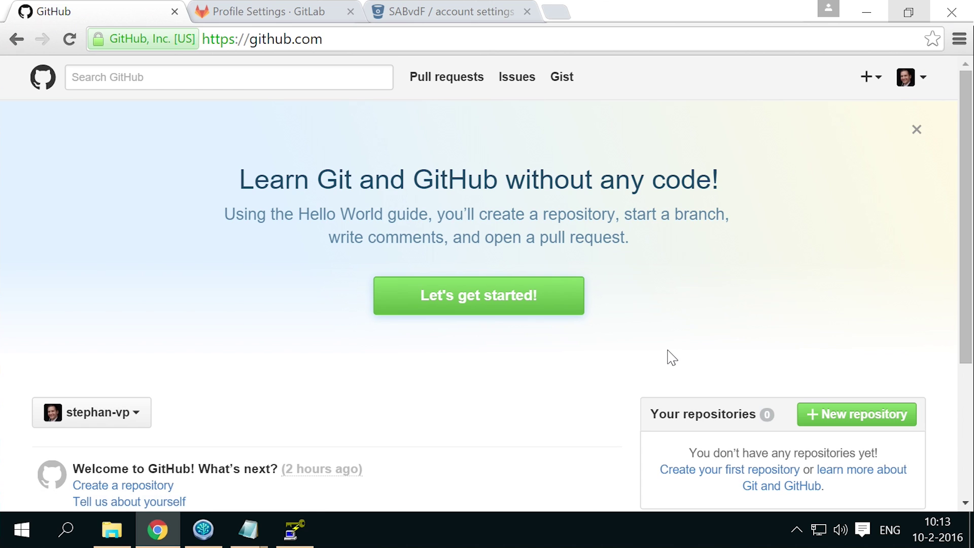
- Open GitHub's SSH keys settings and start a new SSH key
left_click(913, 77)
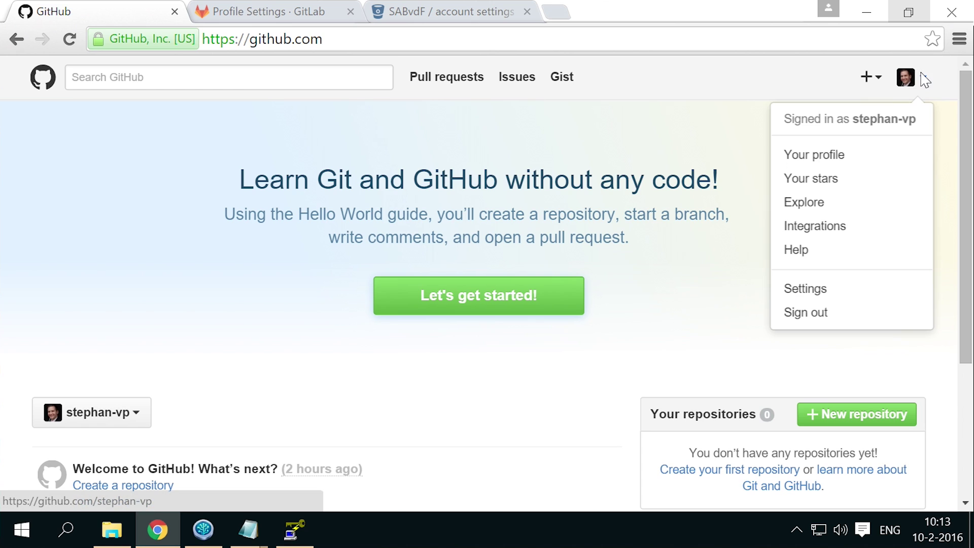
left_click(844, 283)
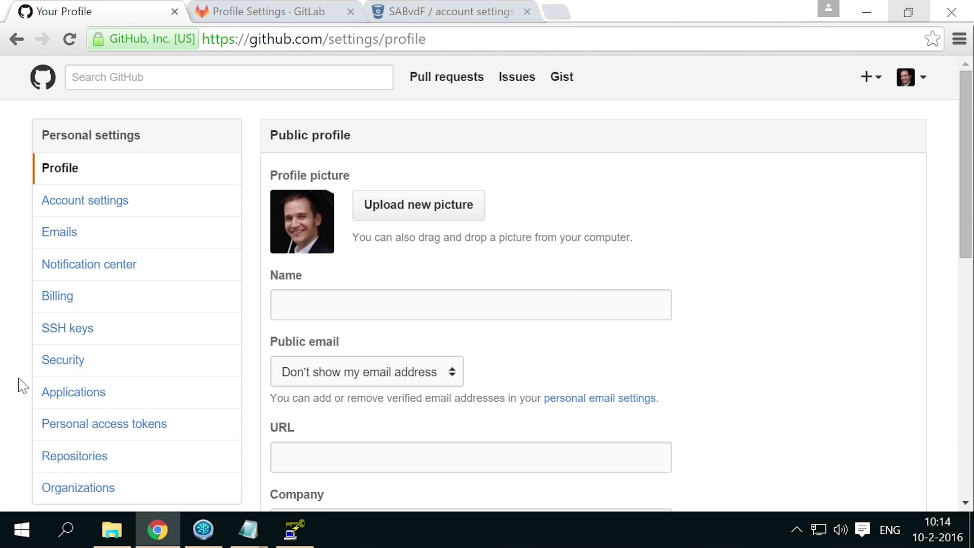
left_click(51, 336)
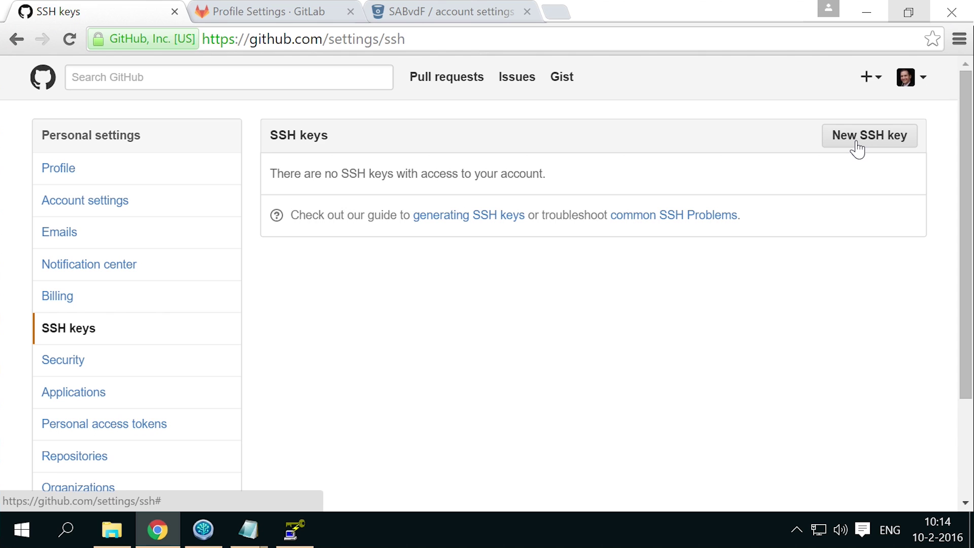
left_click(858, 141)
- Paste the public key, title it 'my-git-machine', and save it
left_click(446, 348)
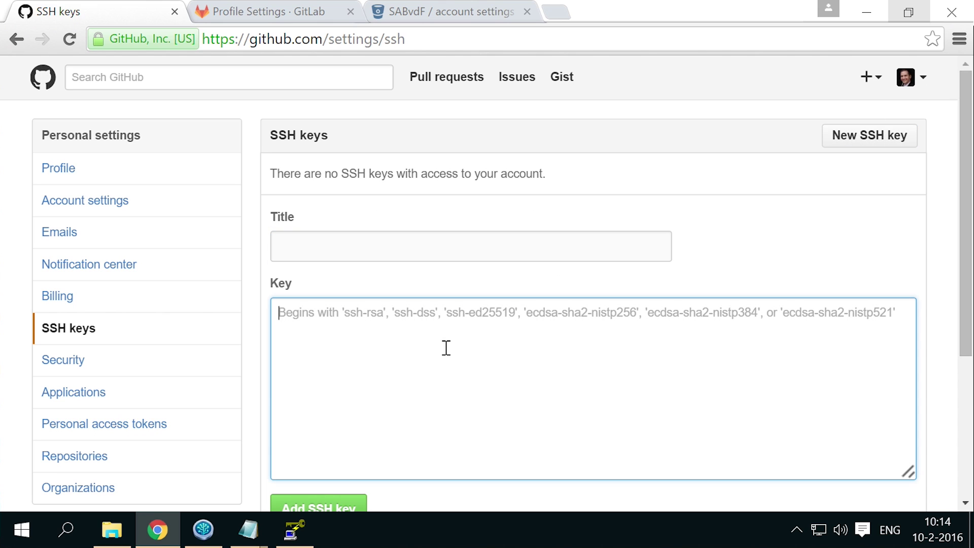
right_click(445, 348)
left_click(489, 201)
left_click(445, 250)
type("my-git-machine")
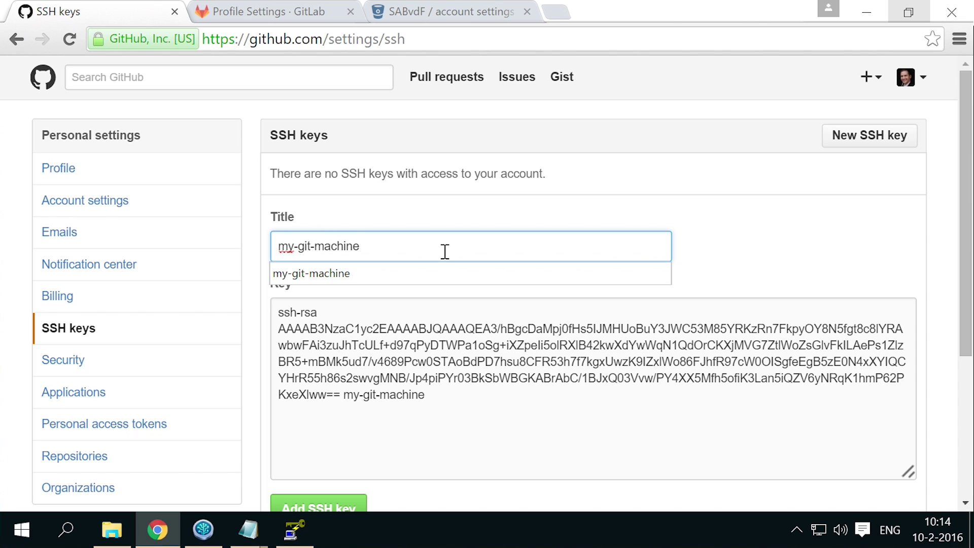
left_click(318, 506)
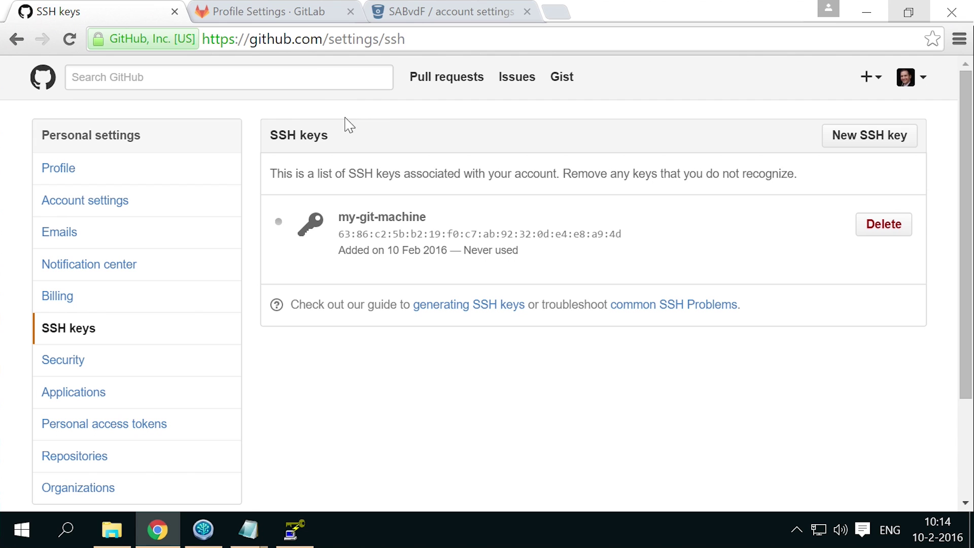
left_click(270, 12)
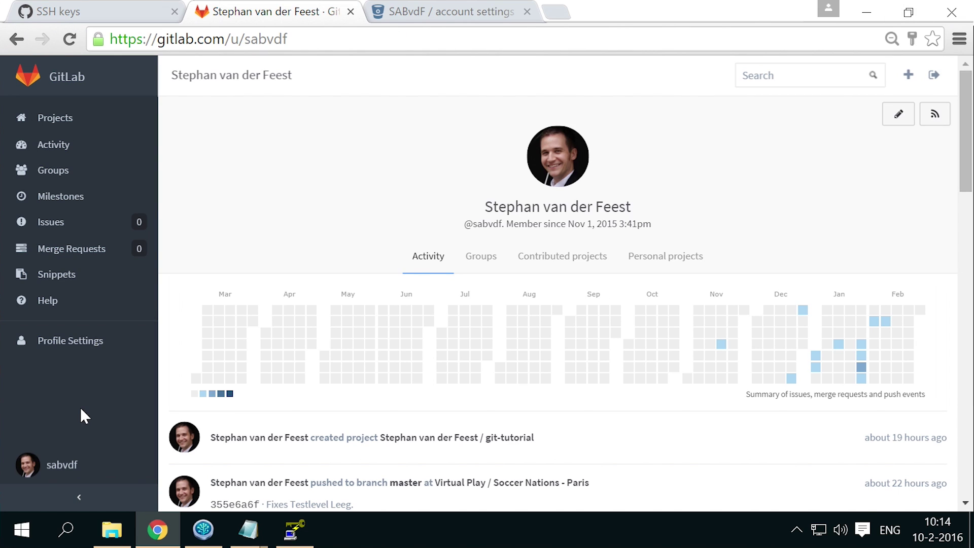
- In GitLab's SSH Keys settings, paste the public key titled 'my-git-machine' and add it
left_click(74, 344)
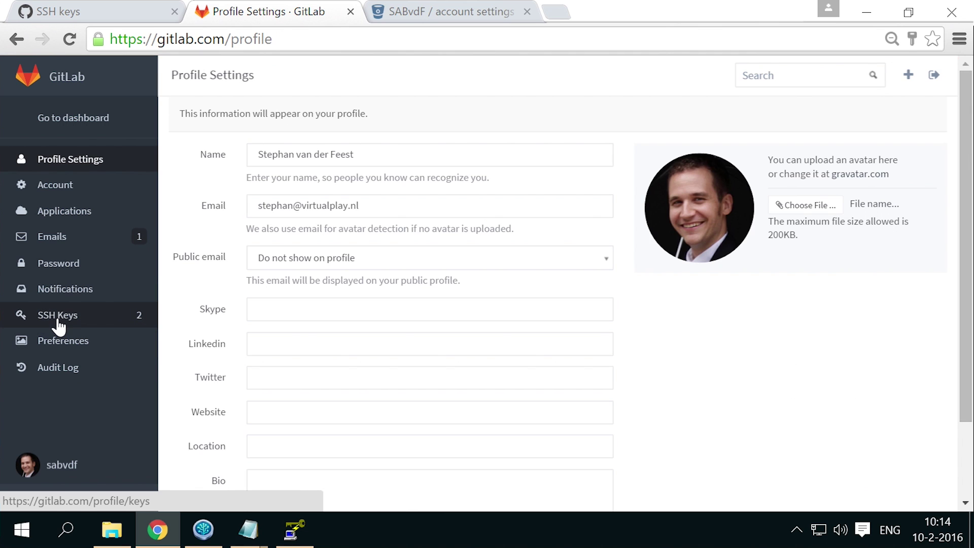
left_click(58, 315)
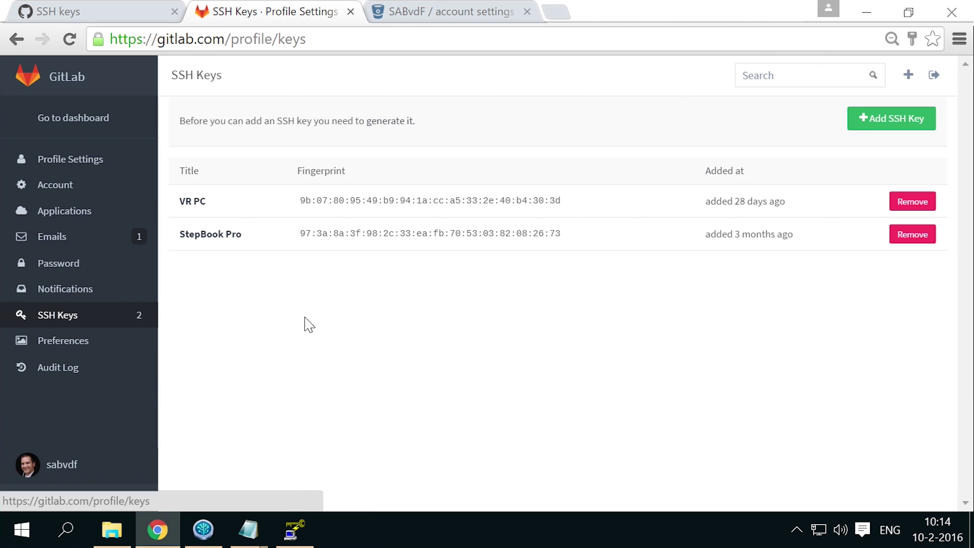
left_click(891, 118)
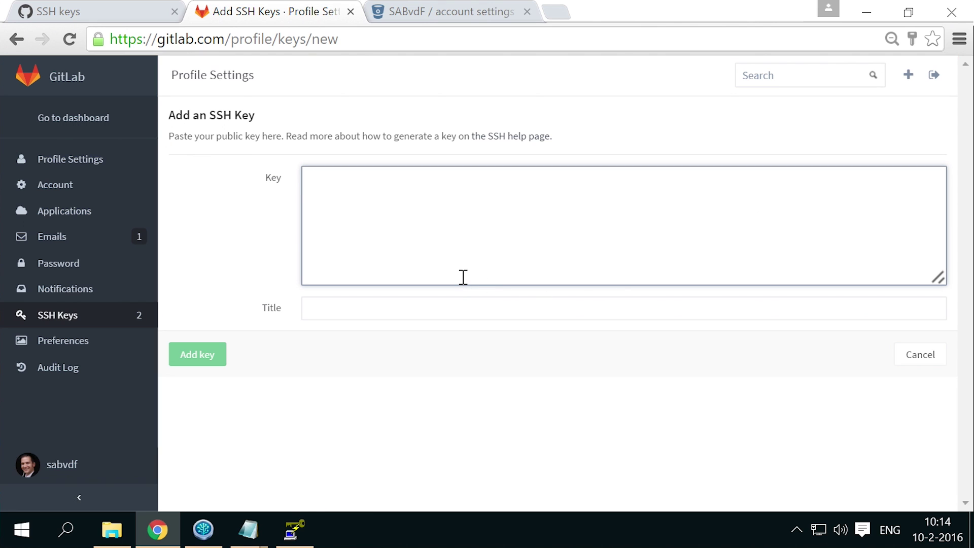
right_click(434, 238)
left_click(479, 347)
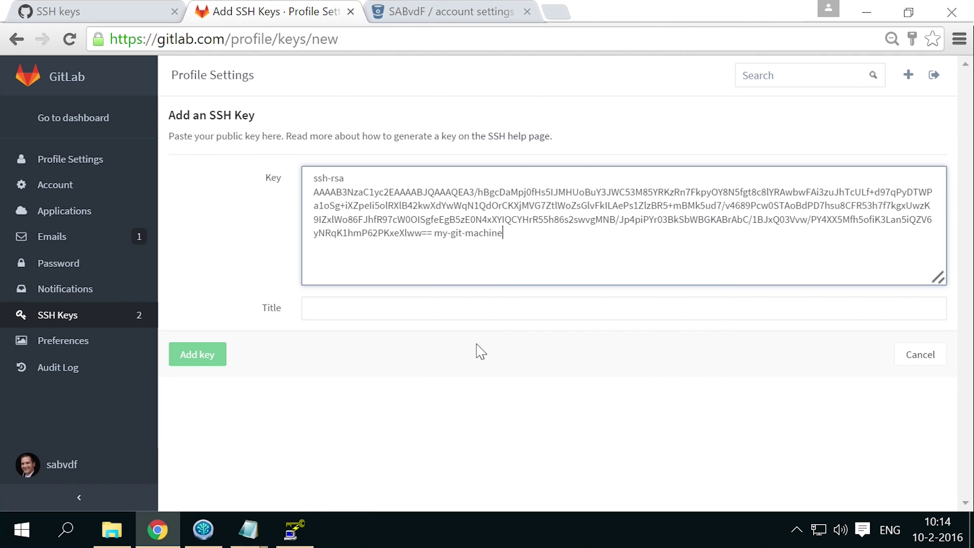
left_click(428, 311)
left_click(197, 355)
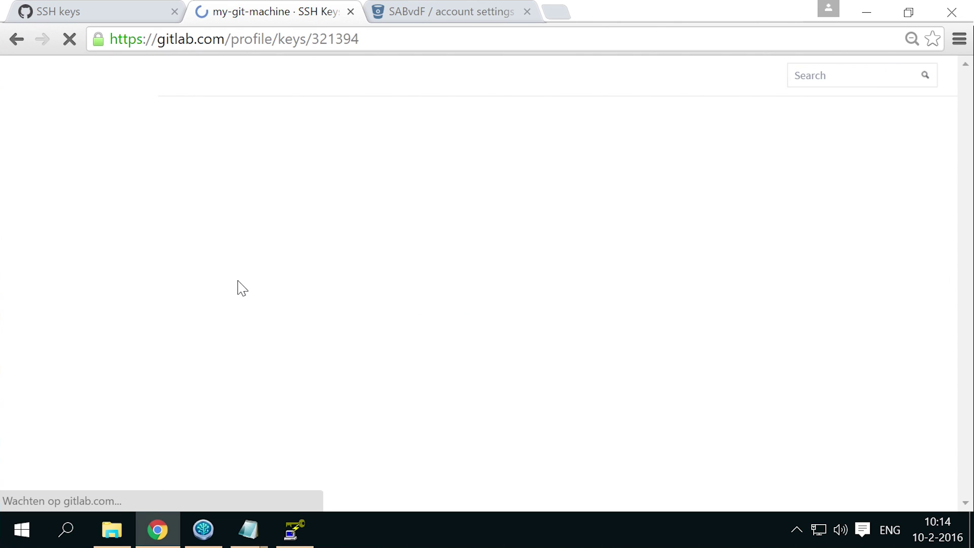
- Open the SSH keys page in Bitbucket settings and start adding a key
left_click(424, 11)
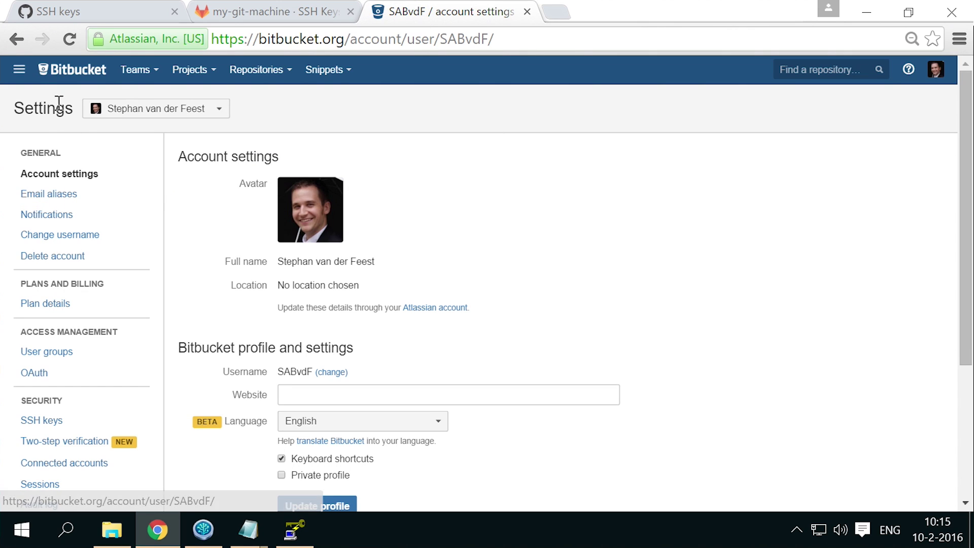
left_click(937, 70)
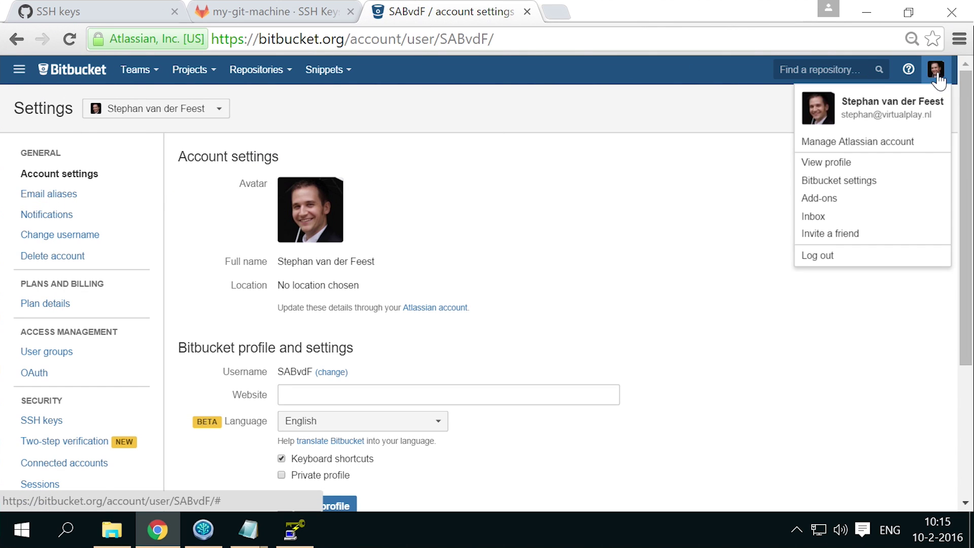
left_click(850, 181)
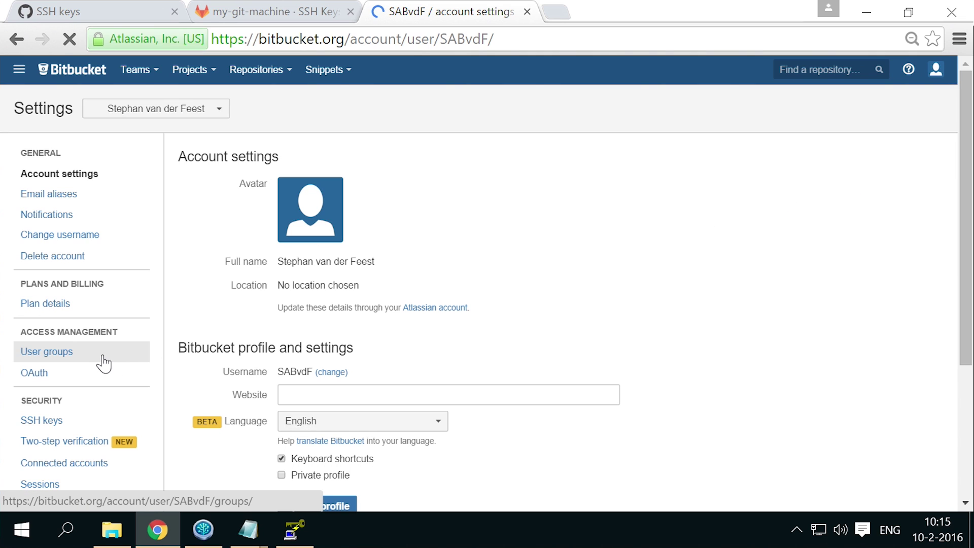
left_click(50, 415)
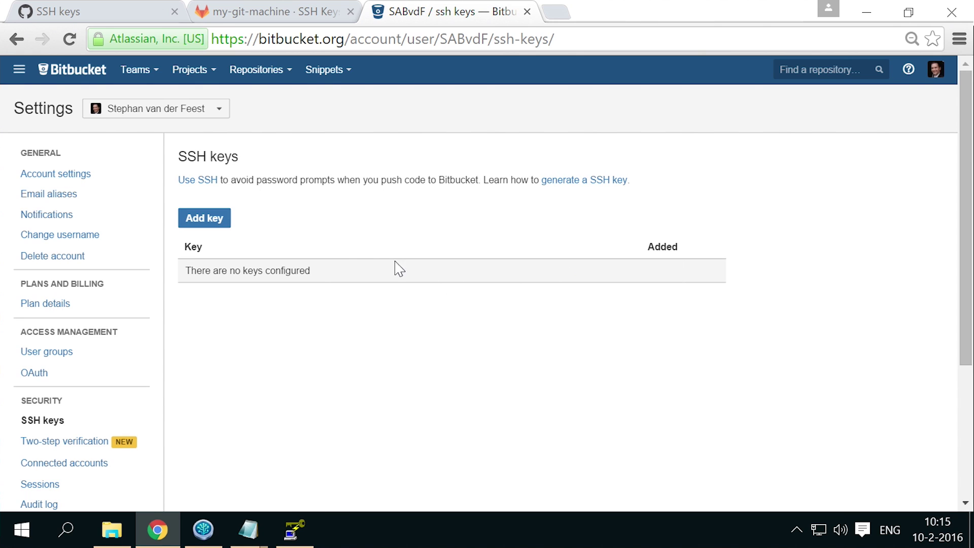
left_click(204, 218)
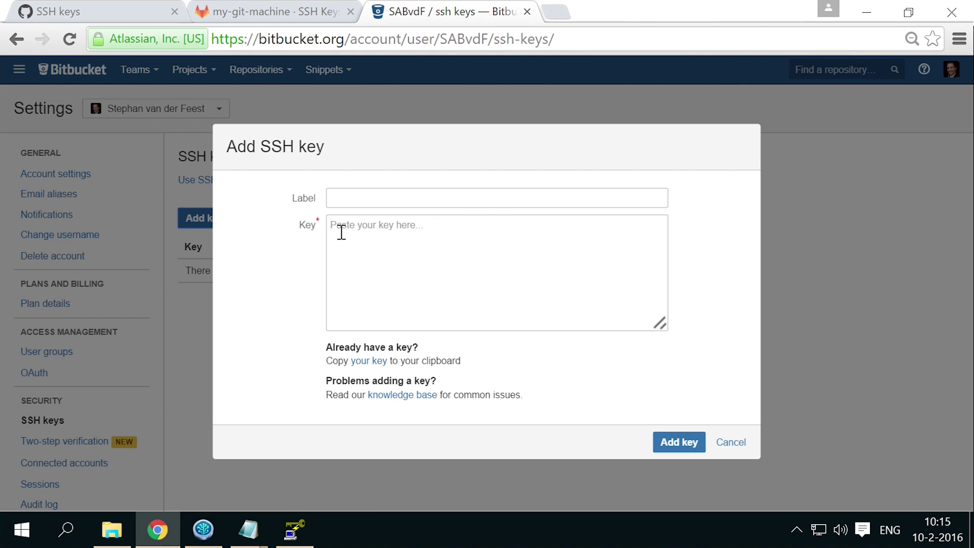
- Paste the public key, label it 'my-git-machine', and add it
left_click(365, 228)
right_click(368, 232)
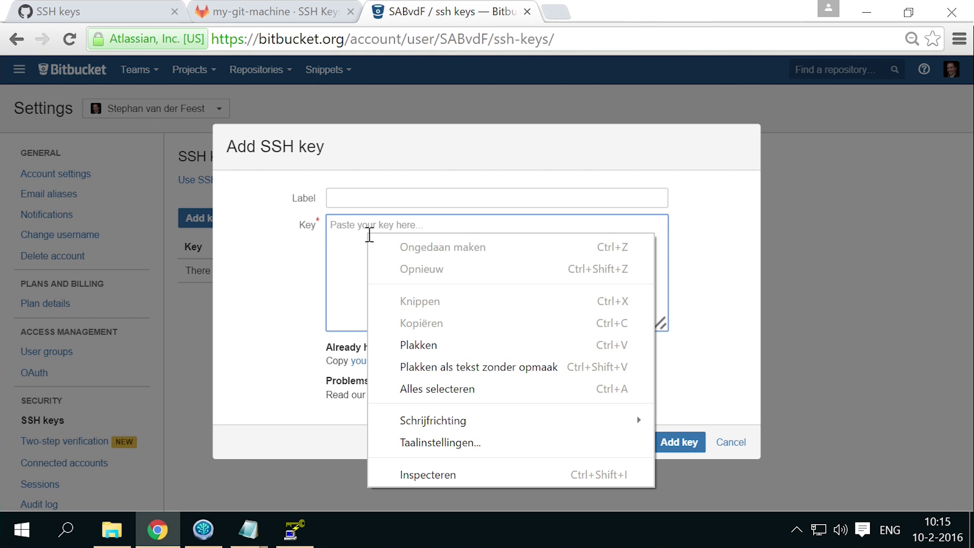
left_click(470, 346)
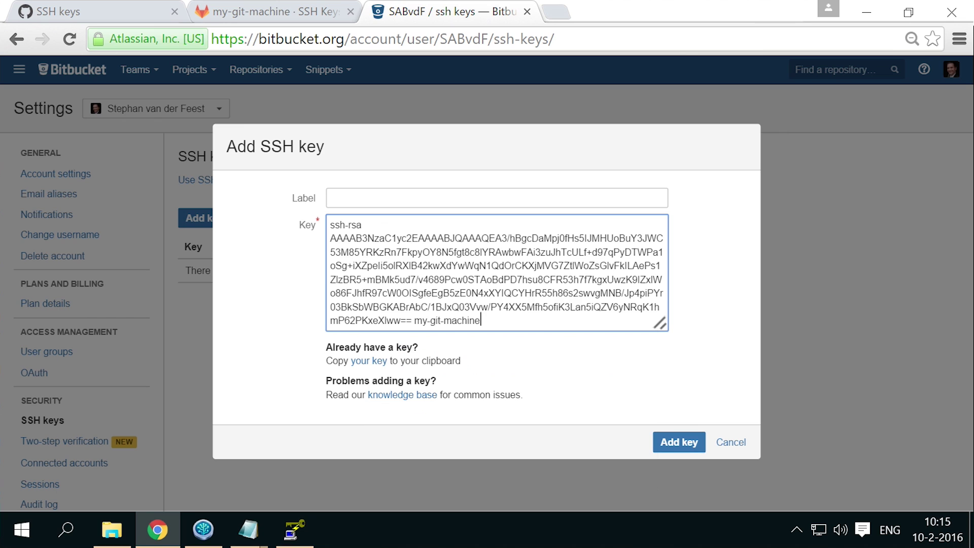
left_click(420, 197)
type("my-git-machine")
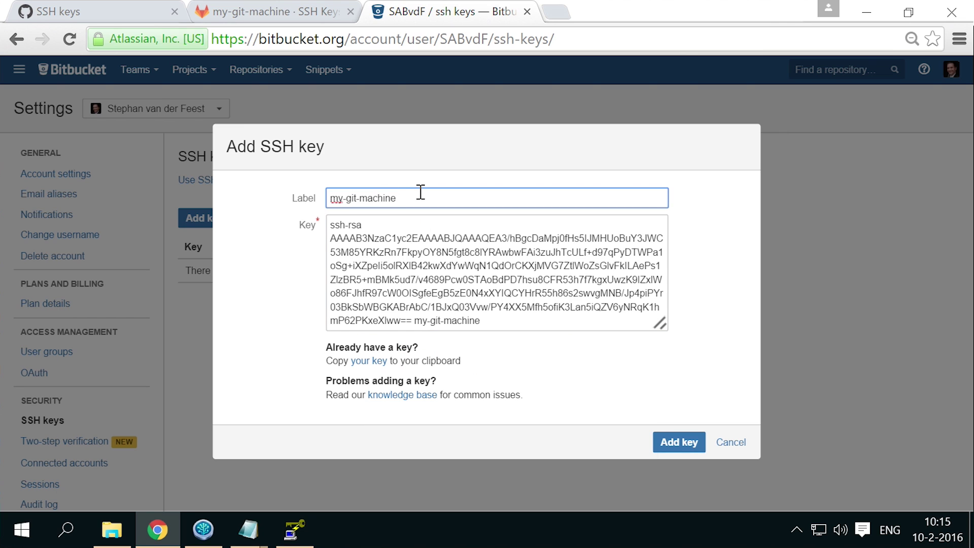
left_click(679, 442)
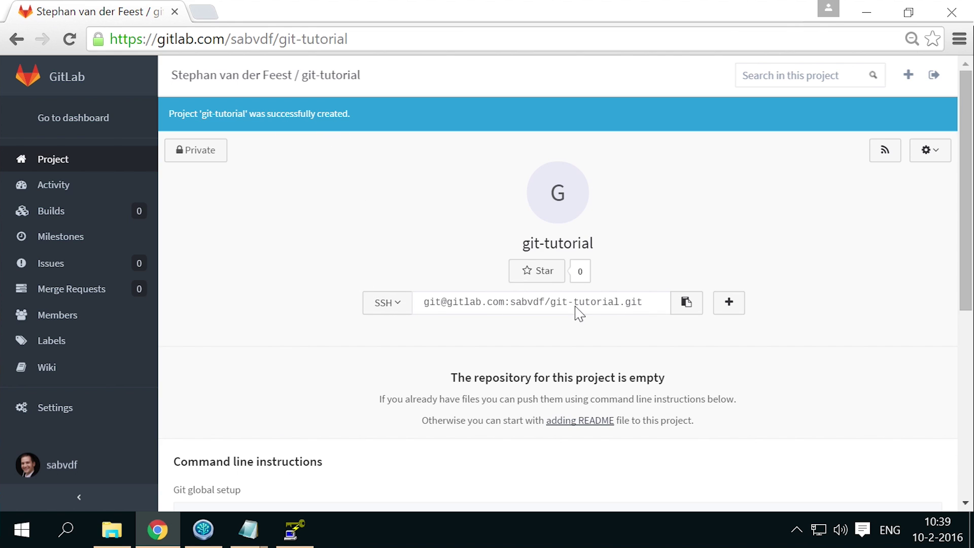
- Copy the git-tutorial project's SSH clone address and switch to SourceTree
left_click(446, 302)
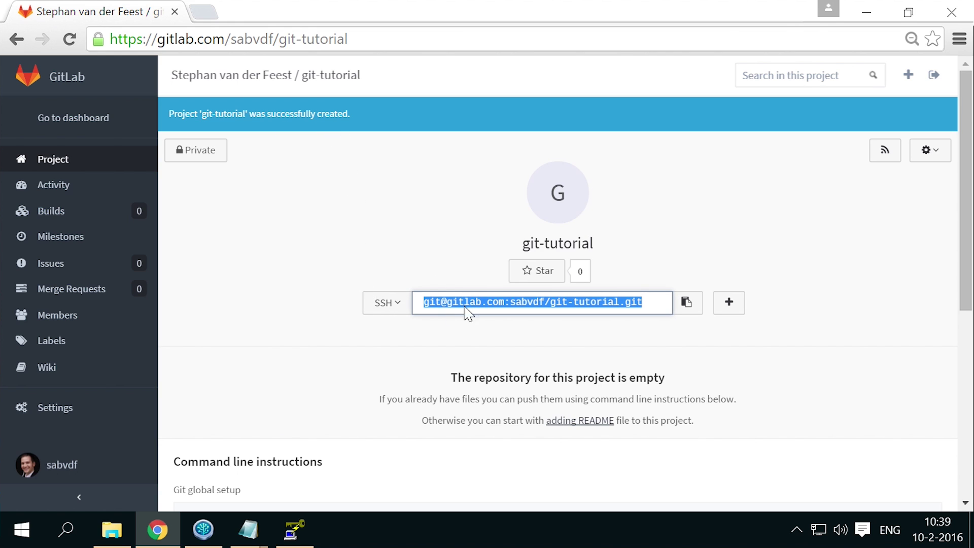
left_click(682, 304)
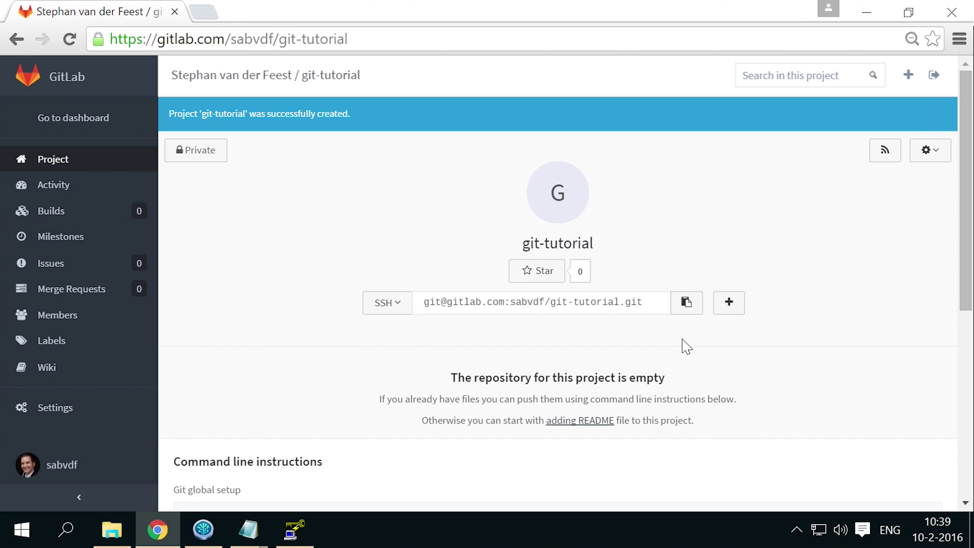
left_click(203, 529)
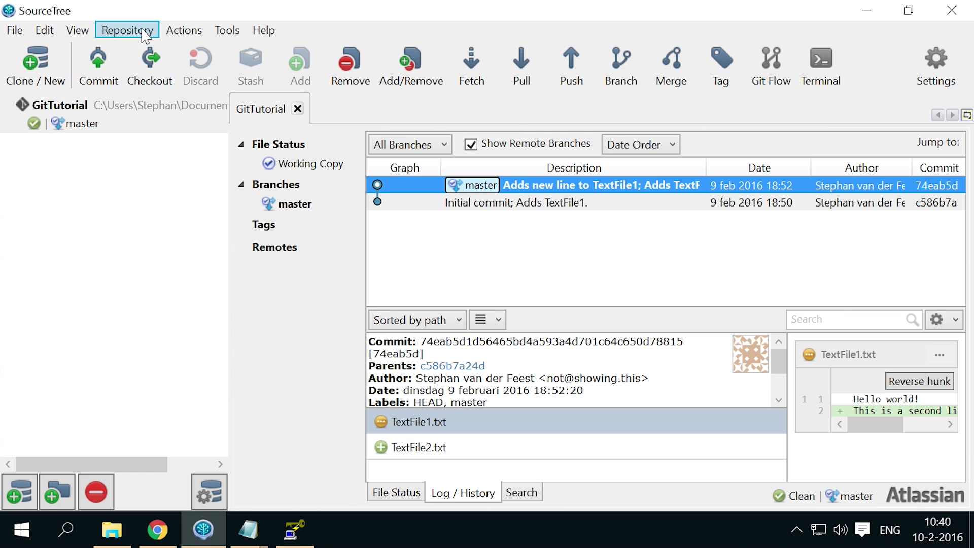
left_click(127, 30)
left_click(152, 54)
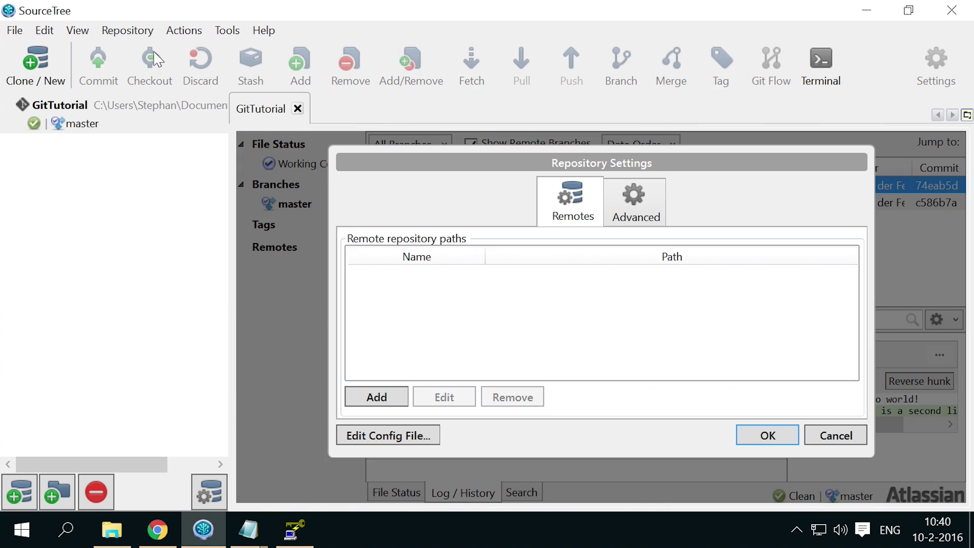
left_click(375, 397)
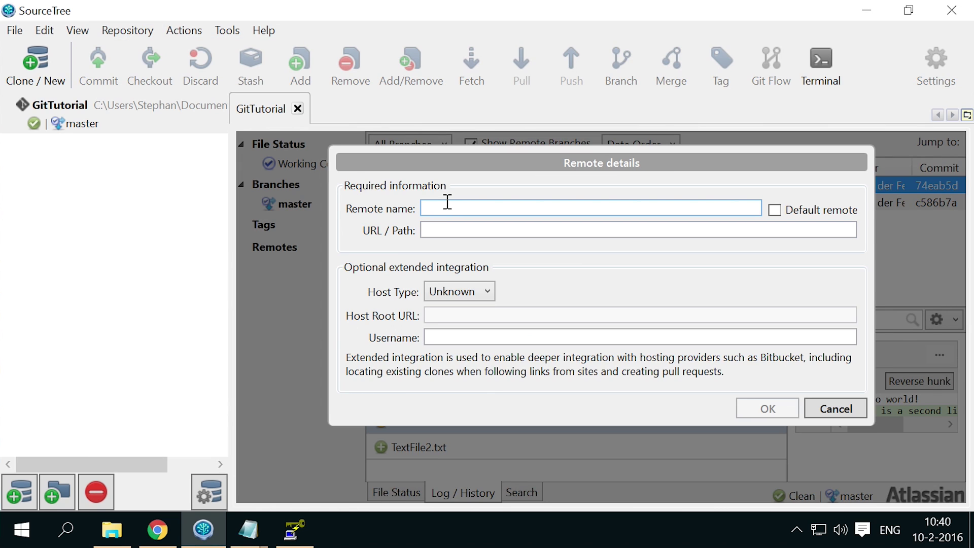
left_click(448, 207)
type("origin")
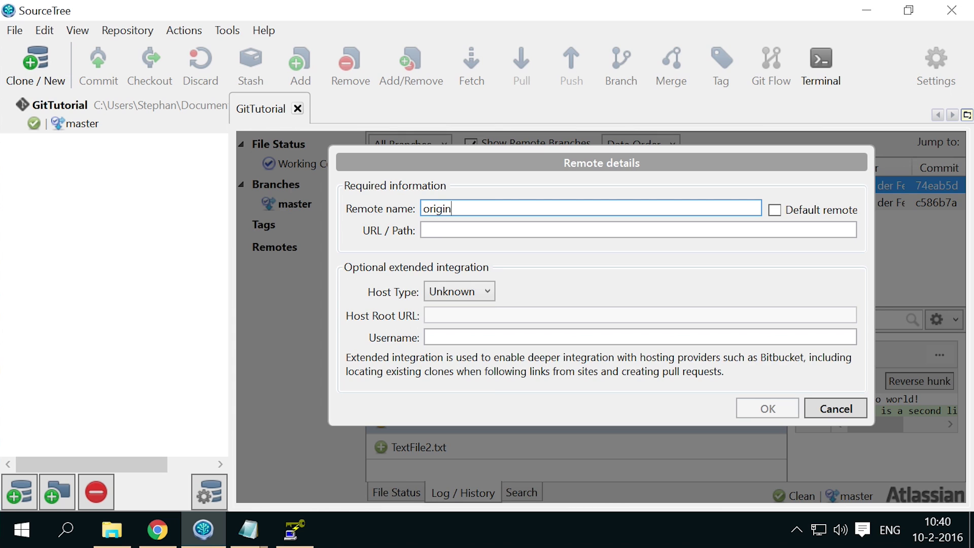
left_click(447, 231)
right_click(449, 232)
left_click(495, 286)
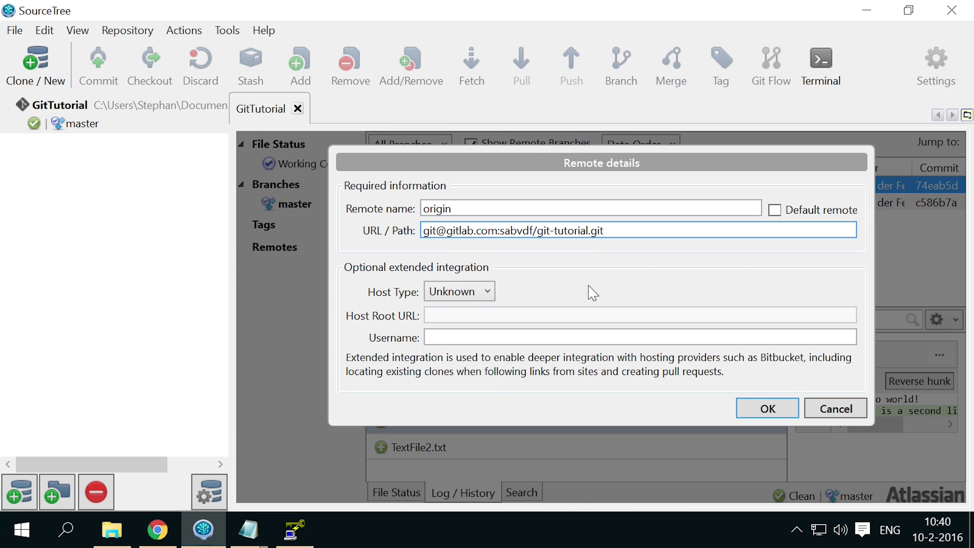
left_click(767, 408)
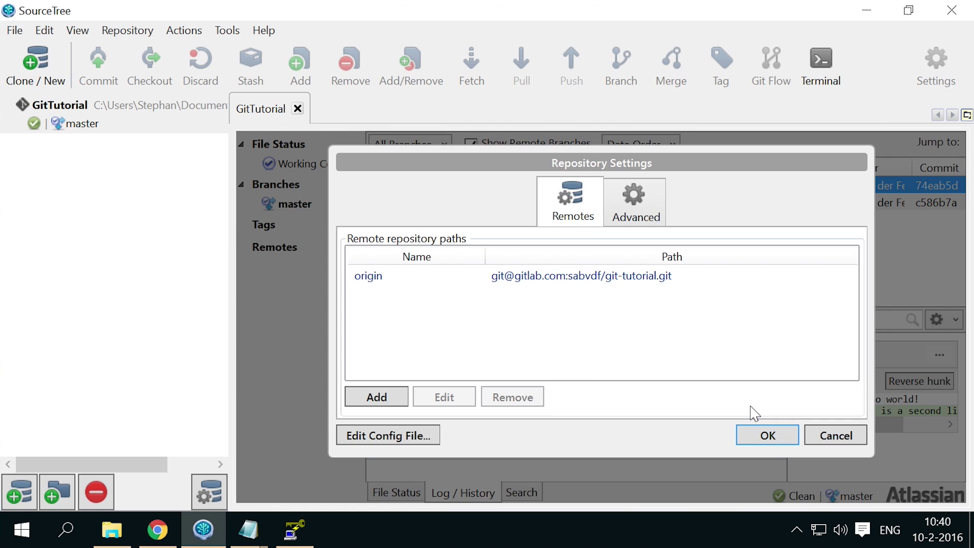
left_click(766, 437)
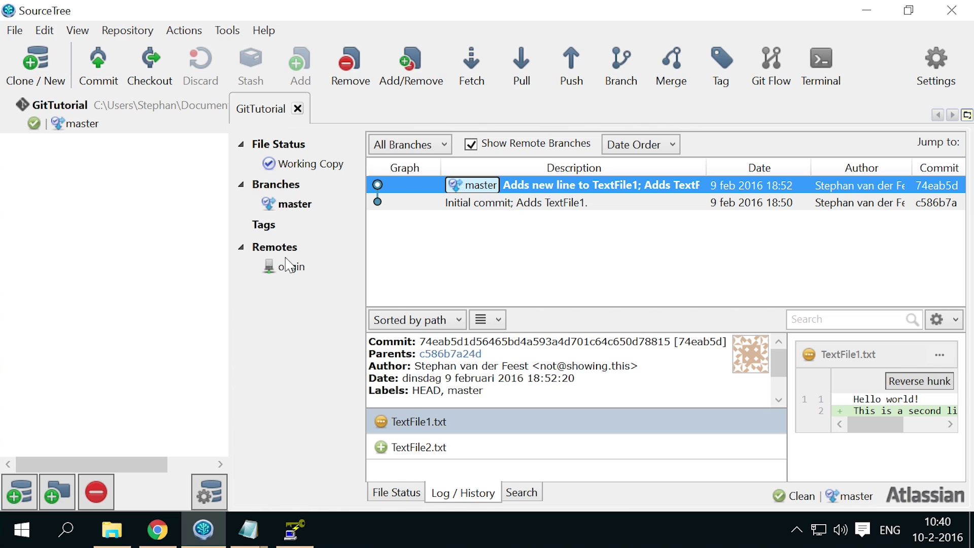
- Push GitTutorial's master branch to origin's master with tracking enabled
left_click(287, 267)
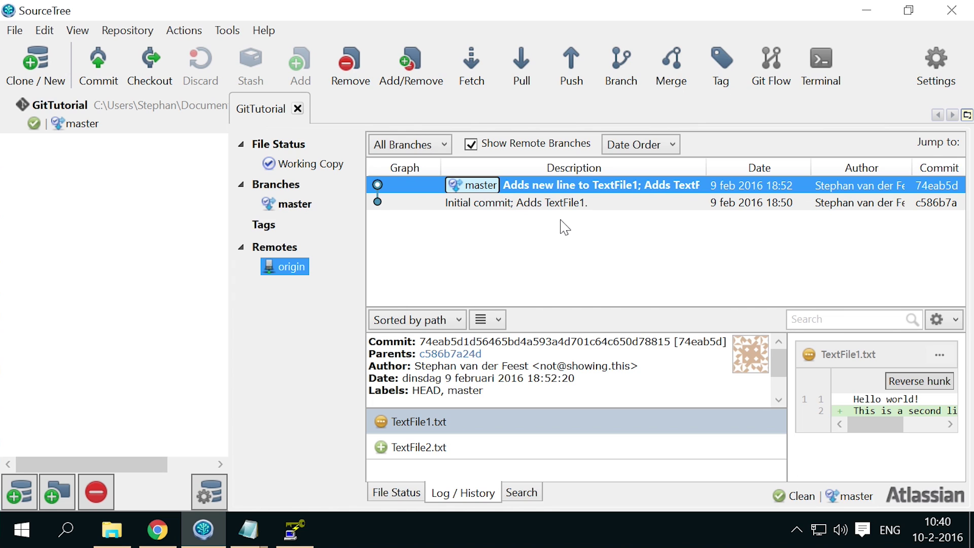
left_click(571, 64)
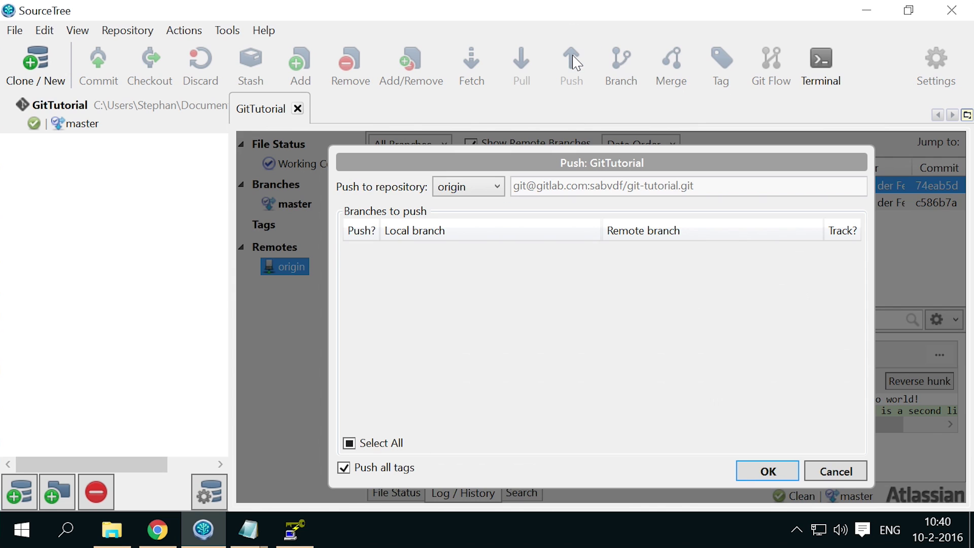
left_click(361, 251)
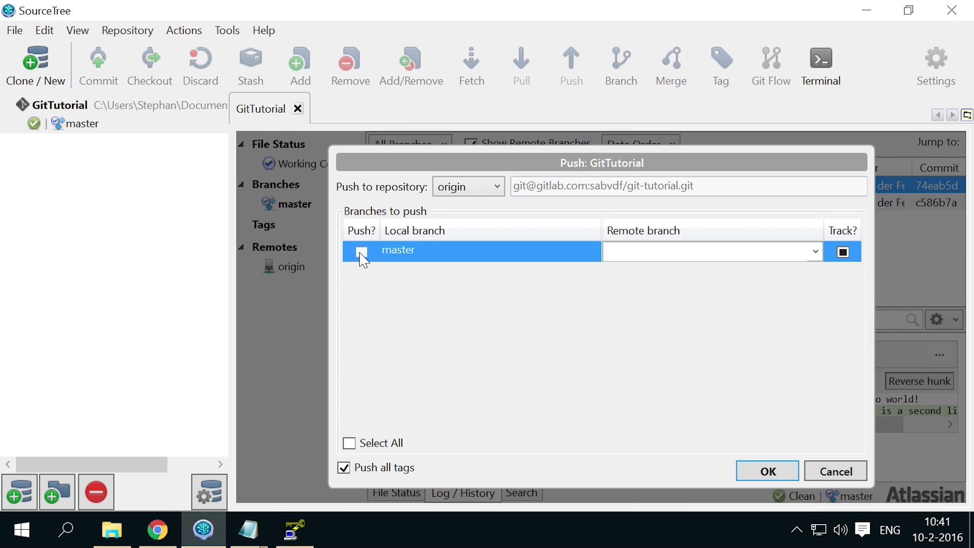
left_click(361, 251)
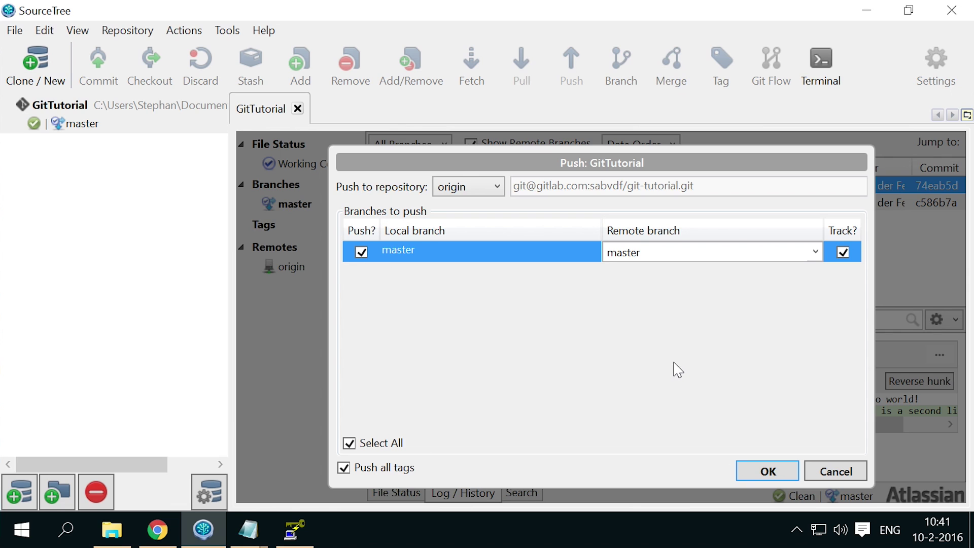
left_click(768, 472)
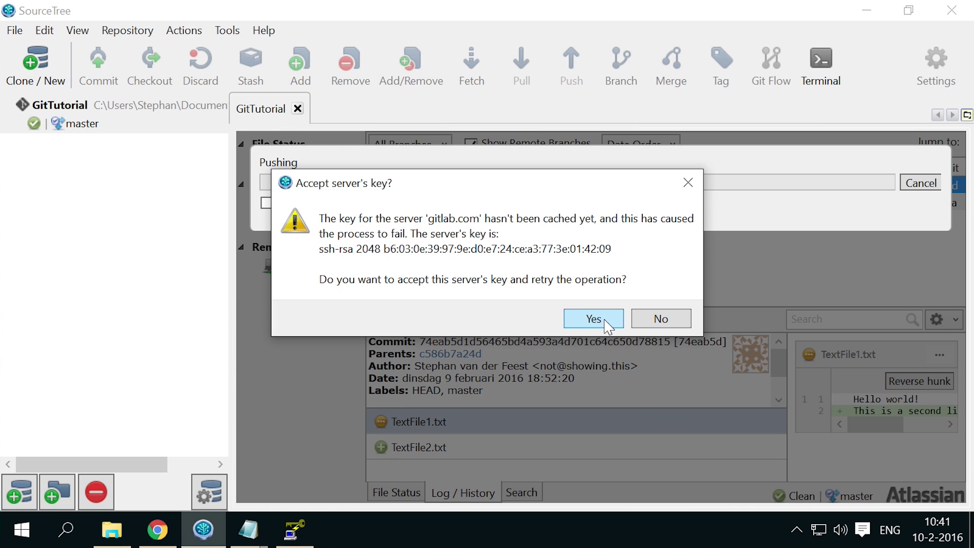
- Accept gitlab.com's server key, start Pageant, and load private.ppk with its passphrase
left_click(594, 318)
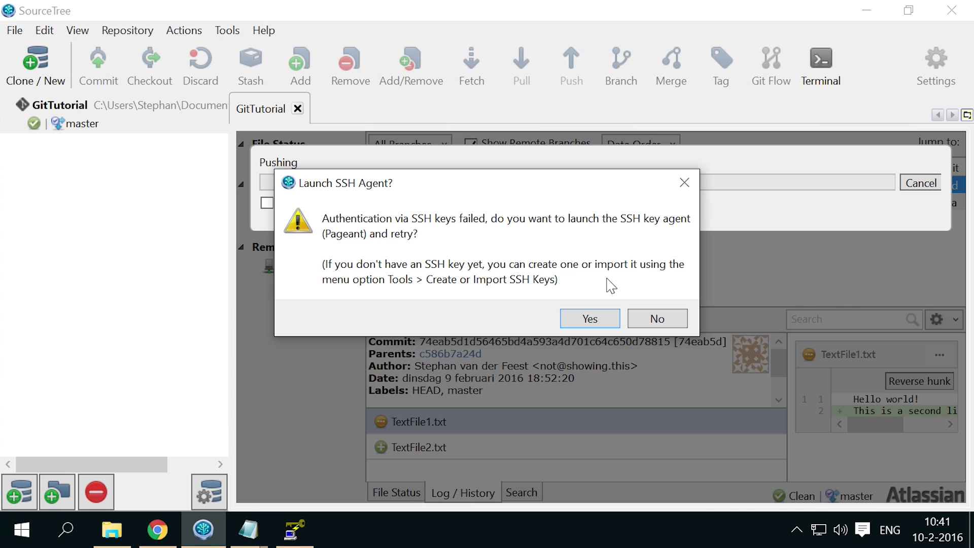
left_click(590, 318)
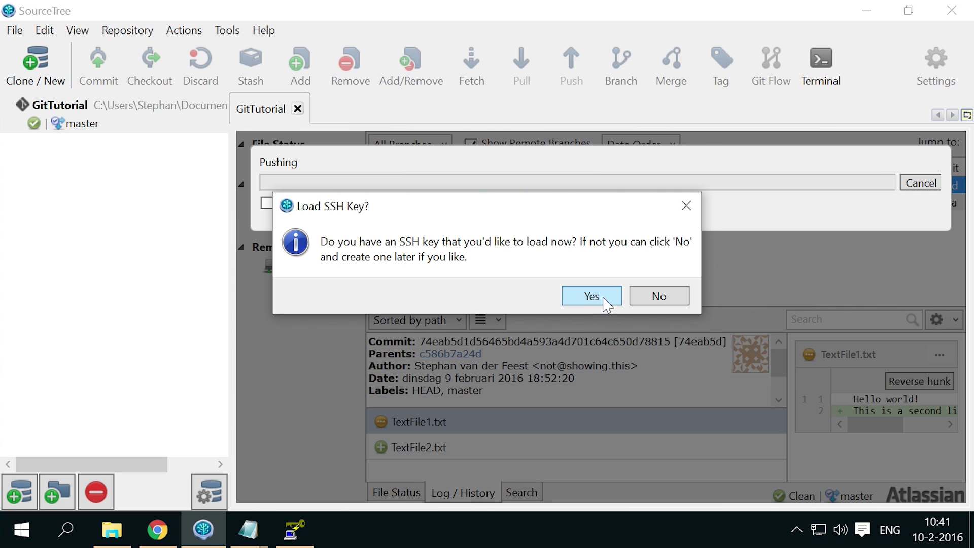
left_click(592, 296)
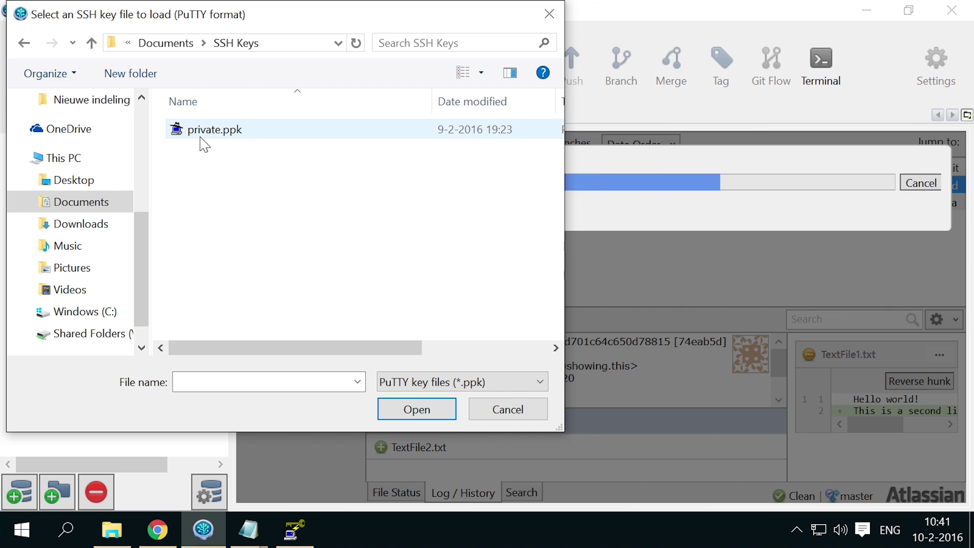
left_click(200, 131)
left_click(438, 408)
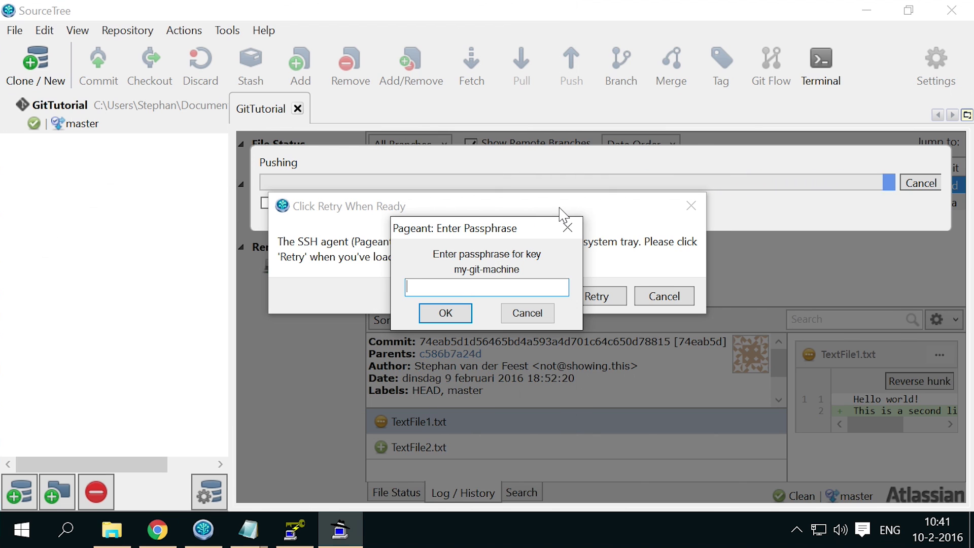
type("••••••••")
left_click(445, 312)
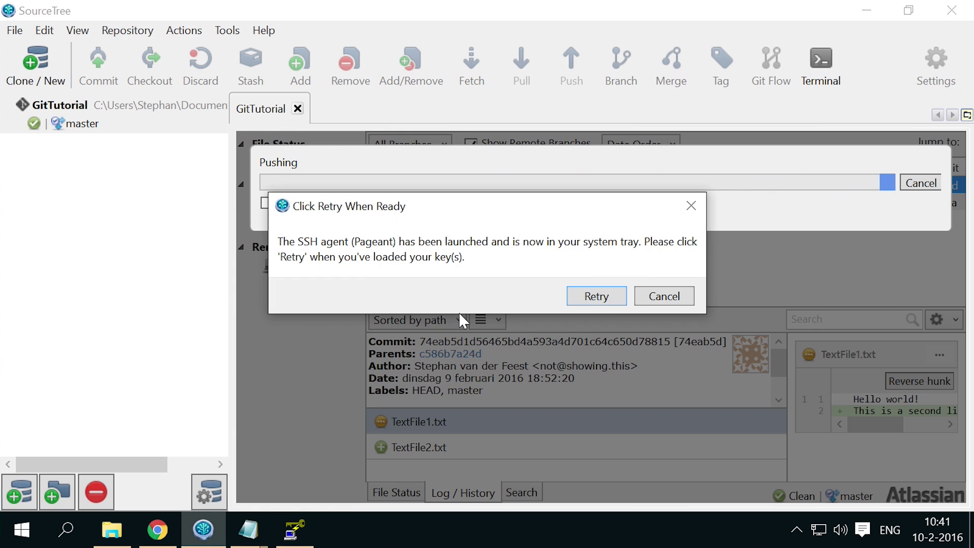
- Retry the GitTutorial push now that the private.ppk key is loaded
left_click(596, 296)
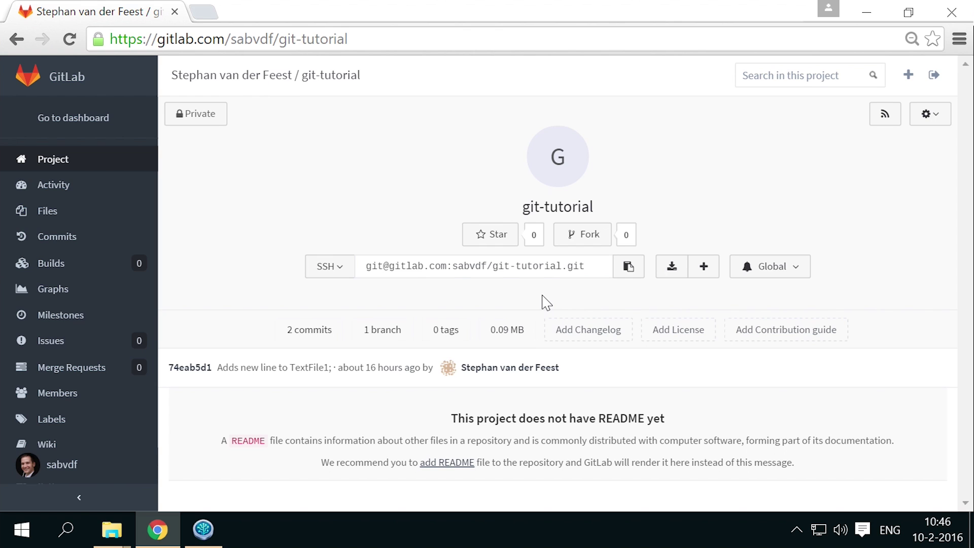
- Copy git-tutorial's SSH clone URL from GitLab and switch back to SourceTree
left_click(545, 268)
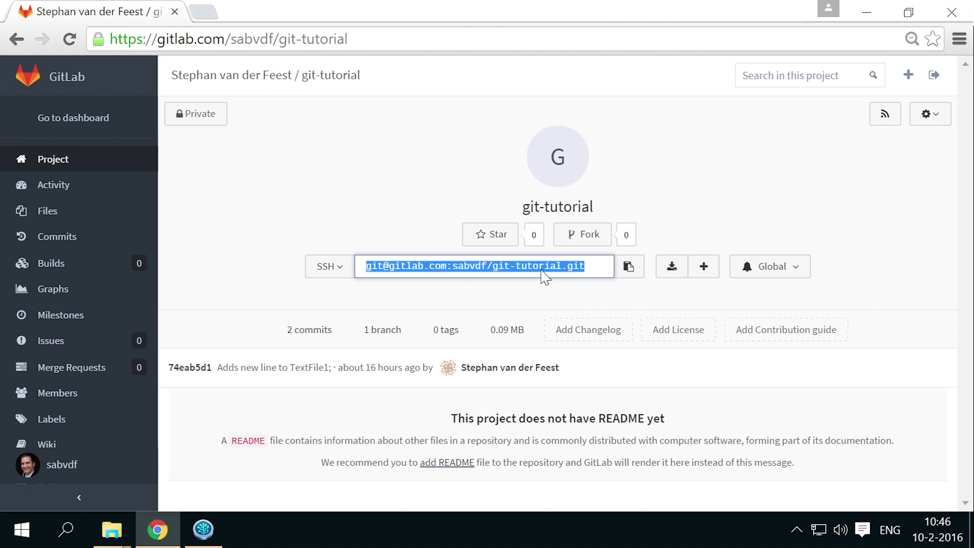
left_click(472, 293)
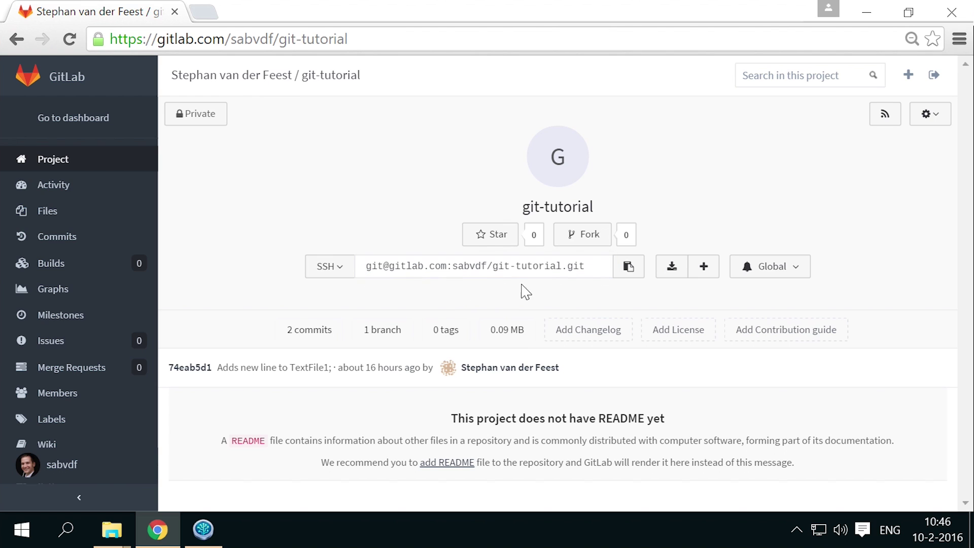
left_click(627, 267)
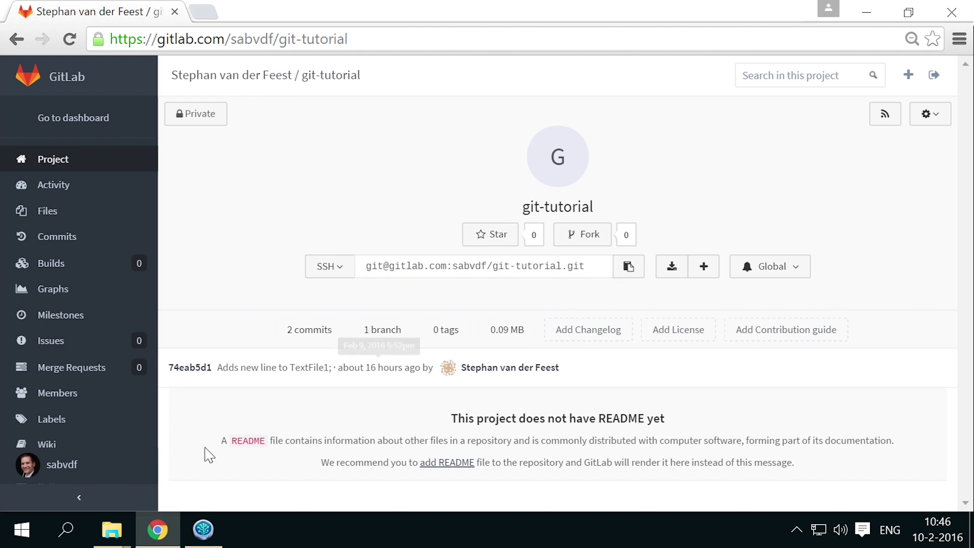
left_click(203, 529)
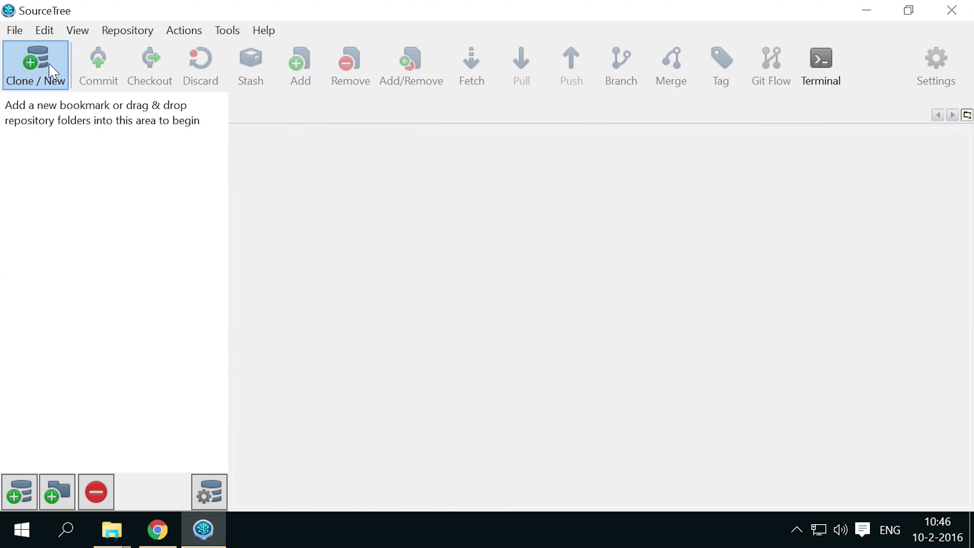
- Clone the pasted git-tutorial SSH URL into Documents\GitTutorial Anne
left_click(36, 66)
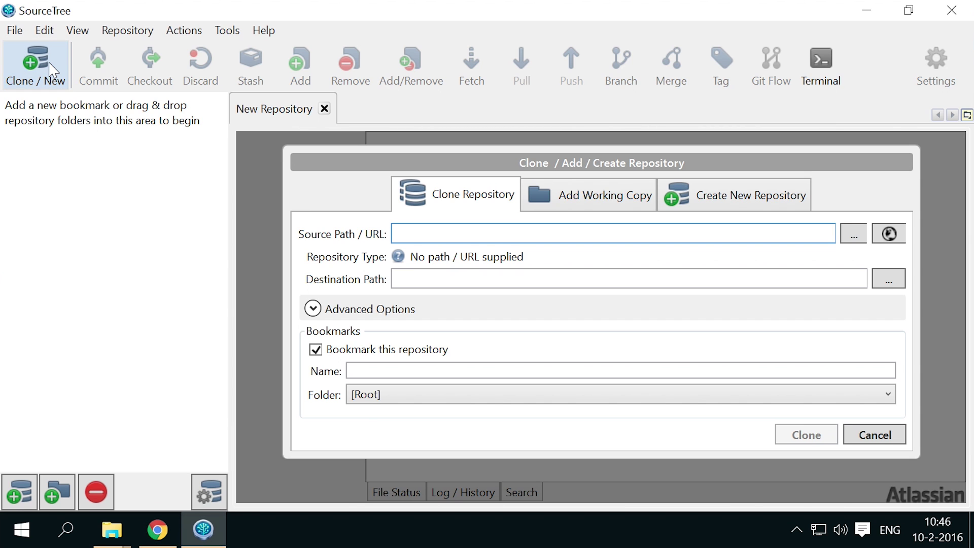
right_click(449, 233)
left_click(487, 285)
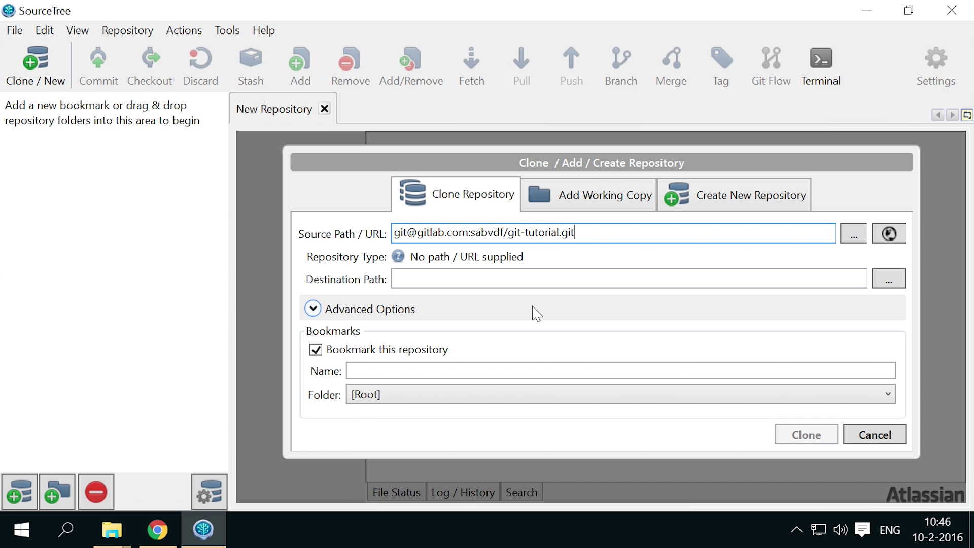
left_click(888, 279)
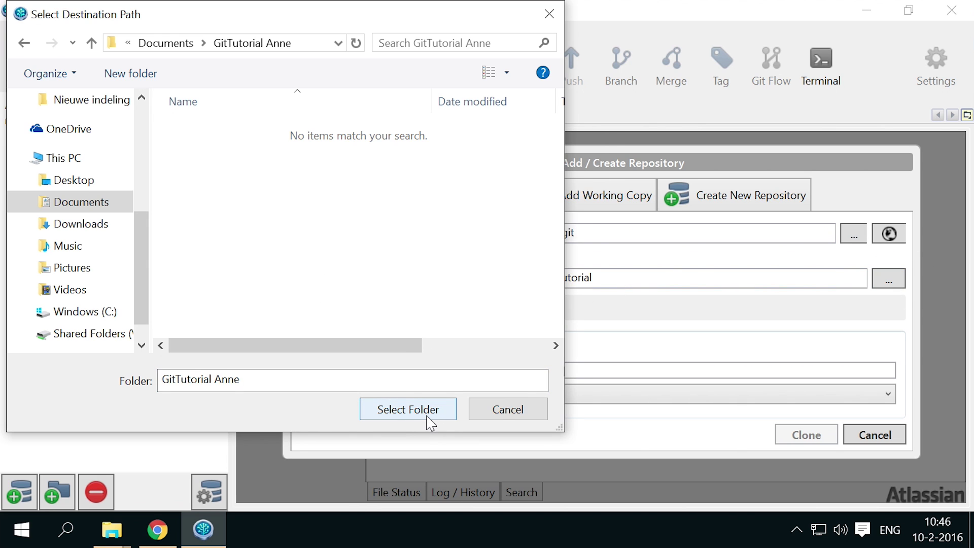
left_click(409, 409)
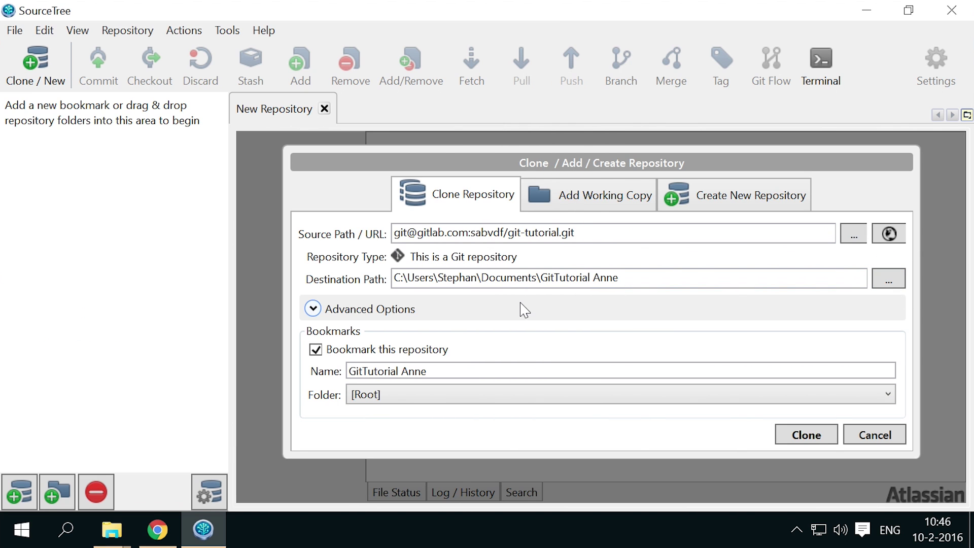
left_click(806, 434)
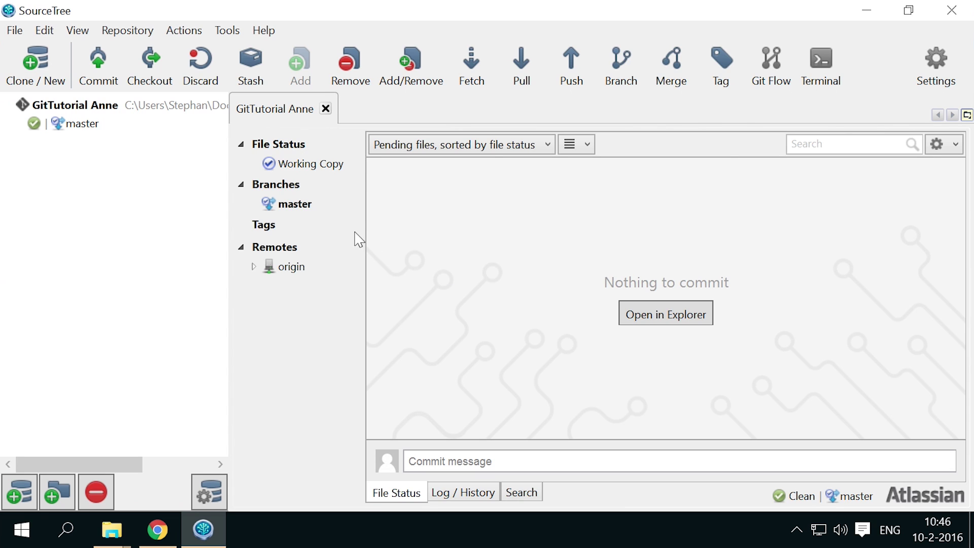
- Show GitTutorial Anne's log, with both commits and master at origin/master
left_click(294, 204)
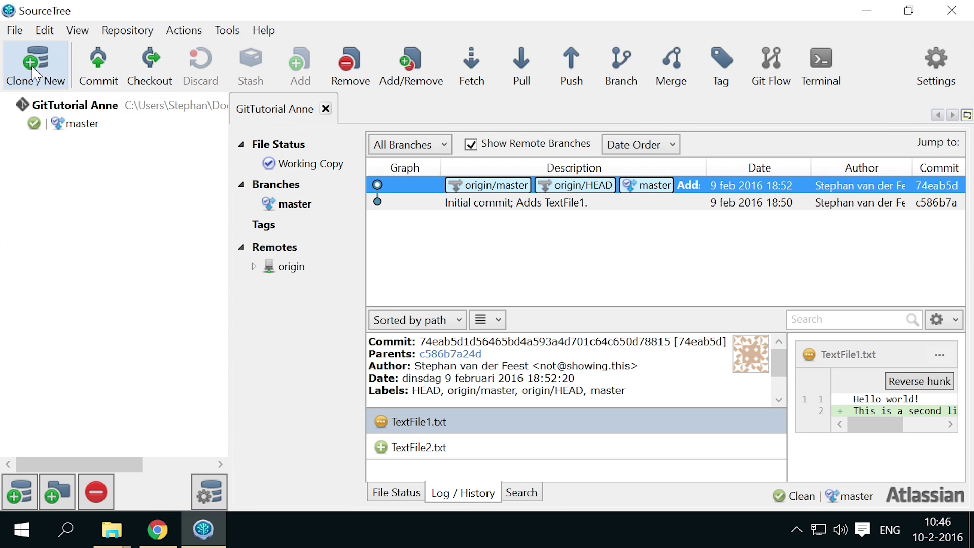
- Clone git-tutorial again into a GitTutorial Ben folder and view its commit log
left_click(35, 67)
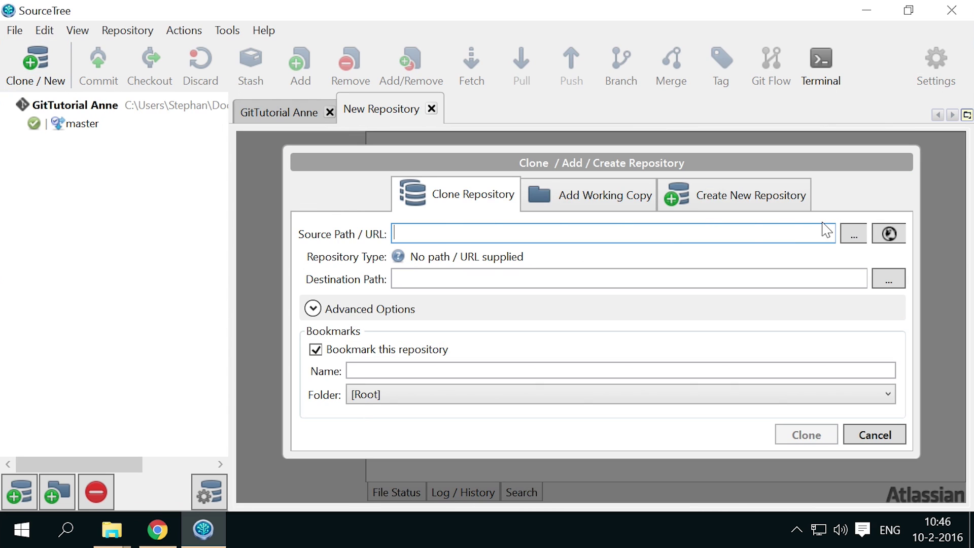
right_click(804, 231)
left_click(833, 278)
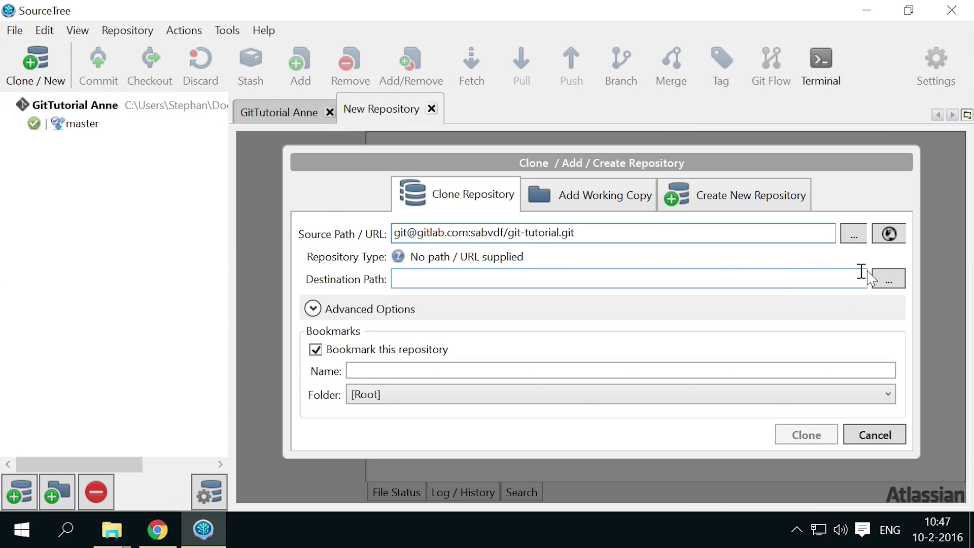
left_click(382, 409)
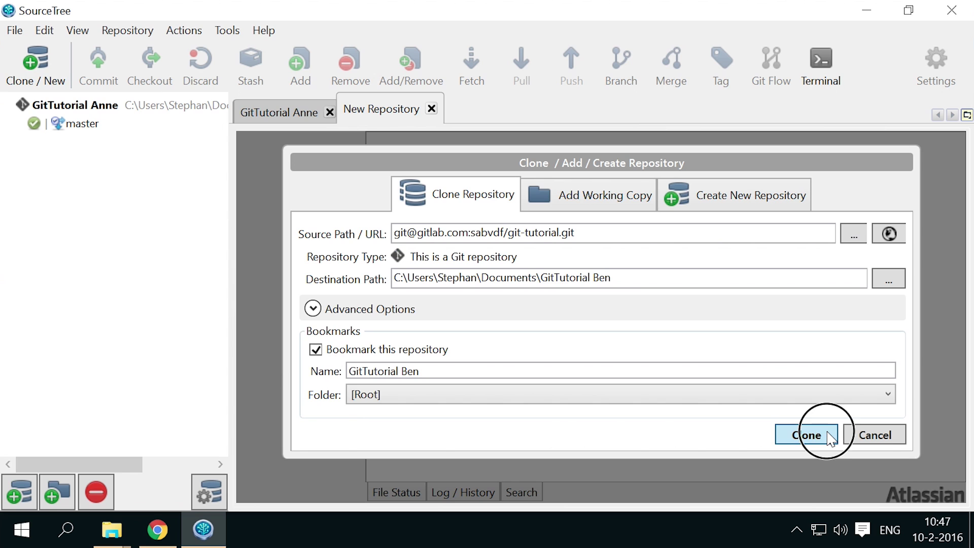
left_click(805, 435)
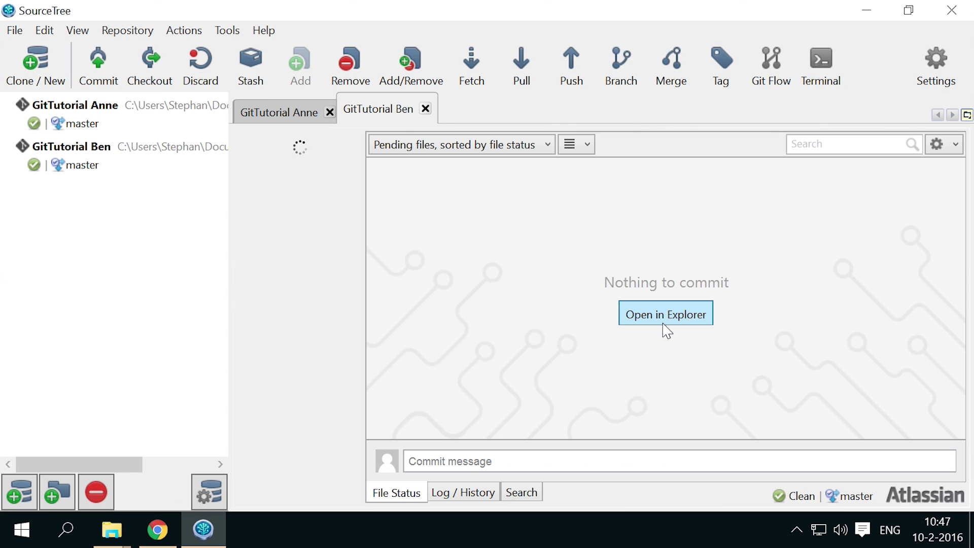
left_click(294, 203)
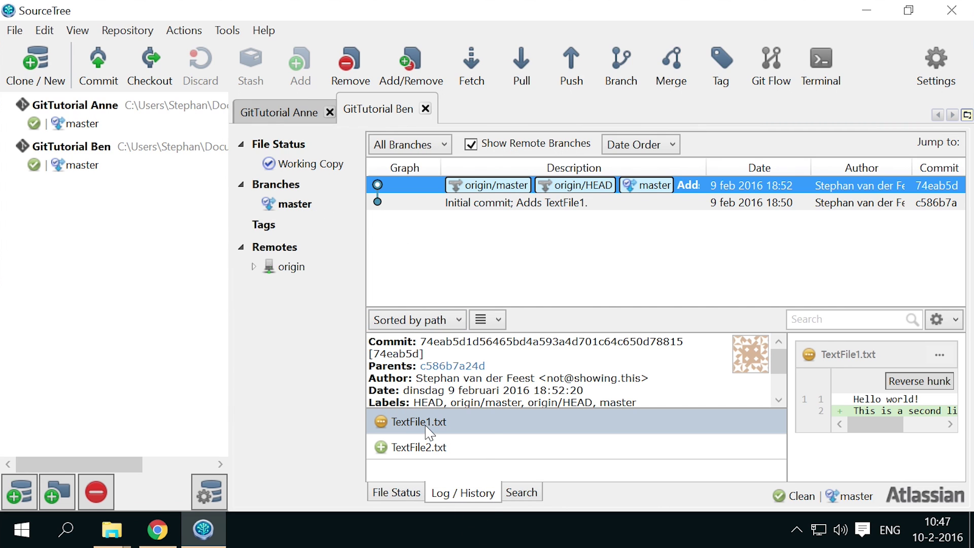
- Bring the GitTutorial Anne folder window to the front in File Explorer
left_click(112, 529)
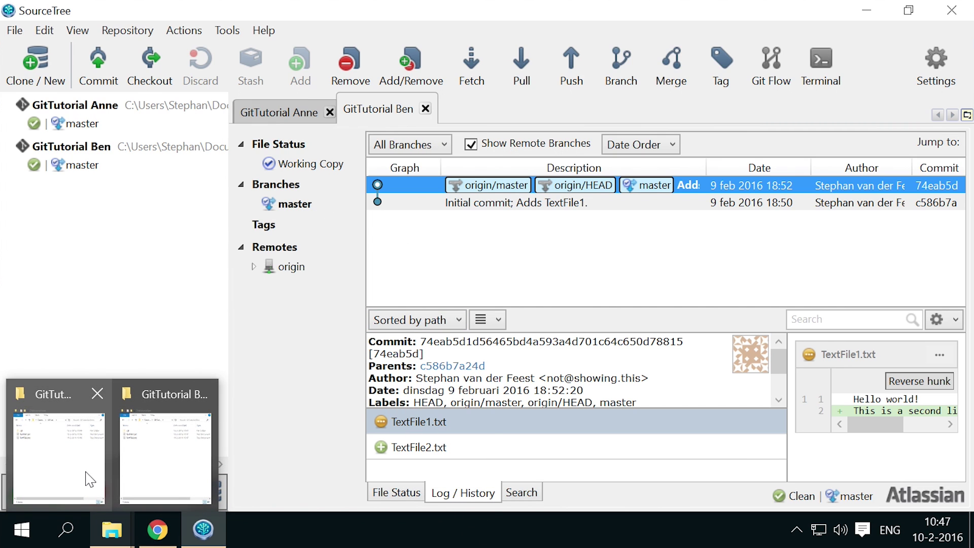
left_click(61, 457)
left_click(111, 529)
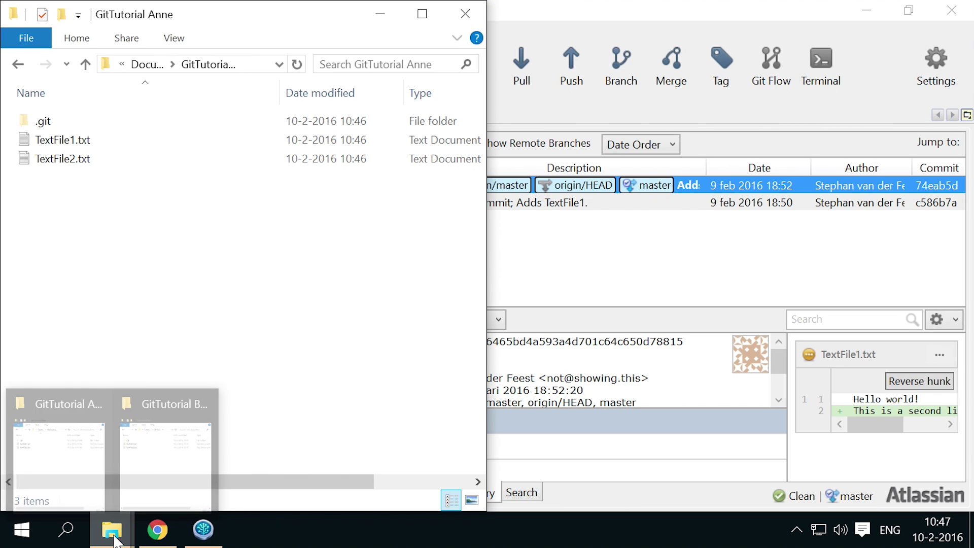
left_click(160, 472)
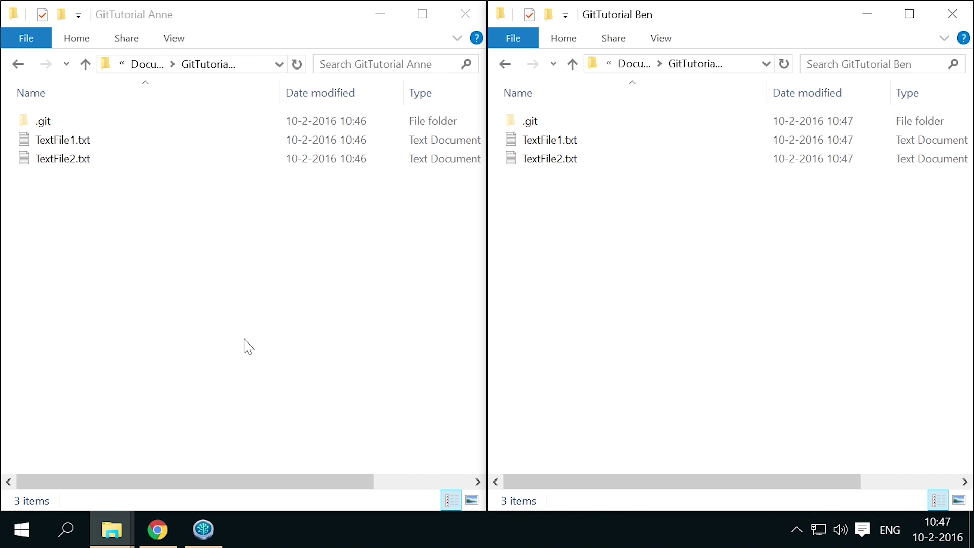
left_click(203, 529)
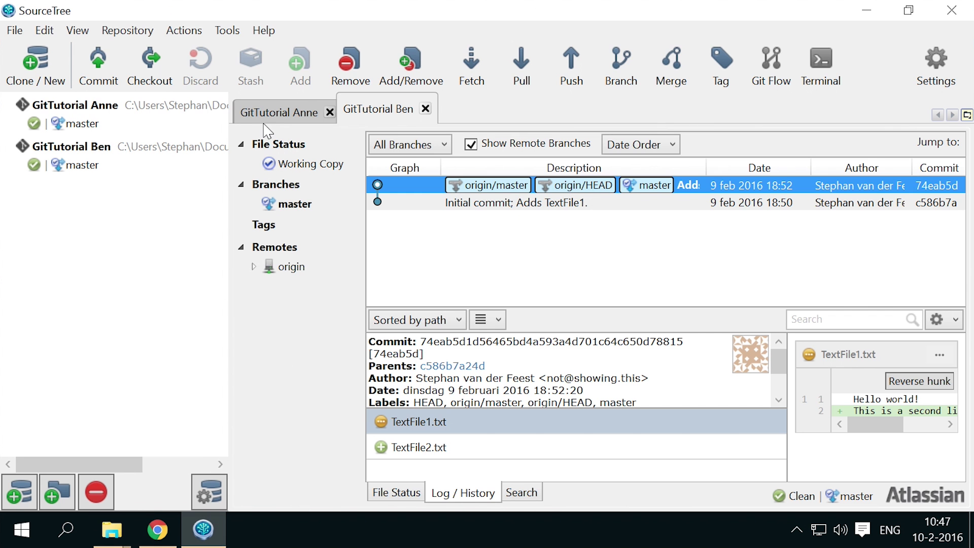
left_click(273, 112)
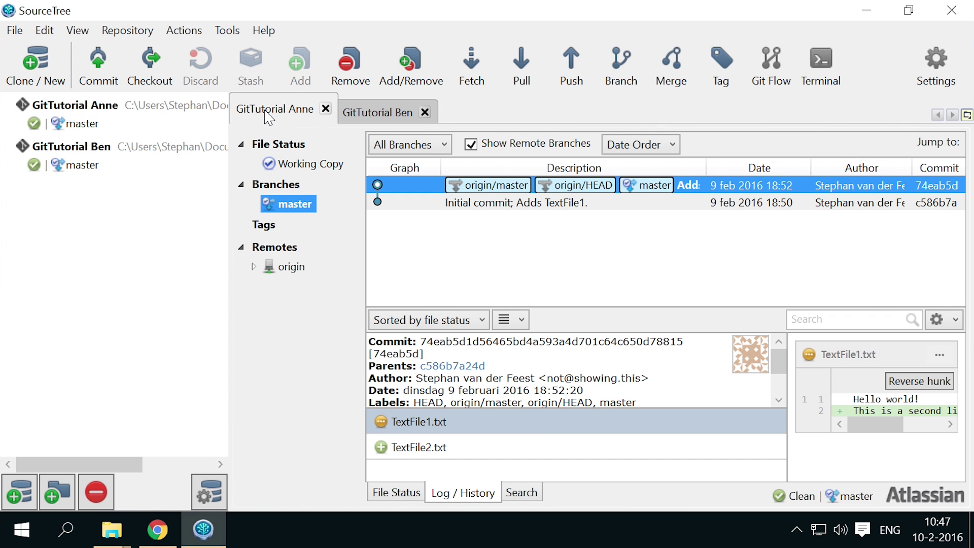
left_click(112, 528)
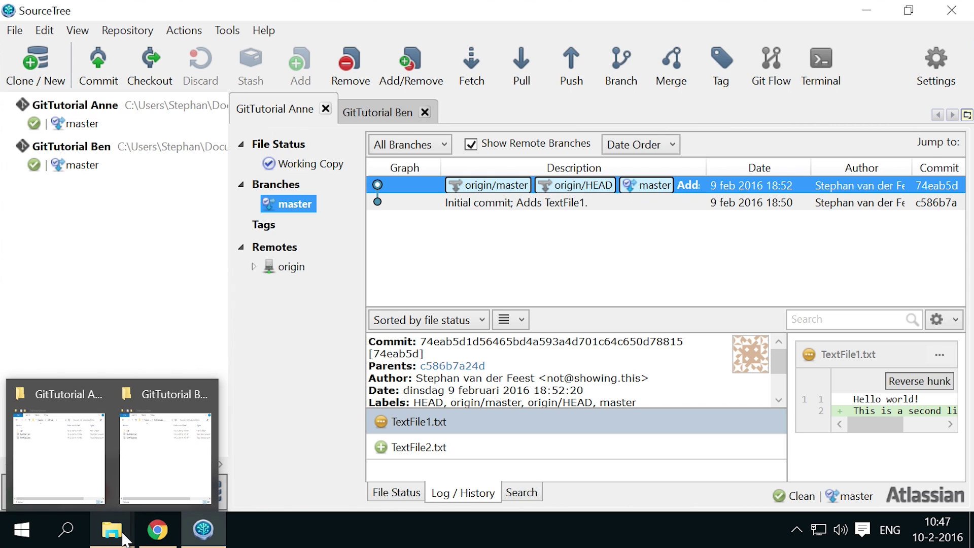
left_click(57, 449)
- Add the line 'Hi, my name is Anne!' to TextFile1.txt and save it
double_click(63, 139)
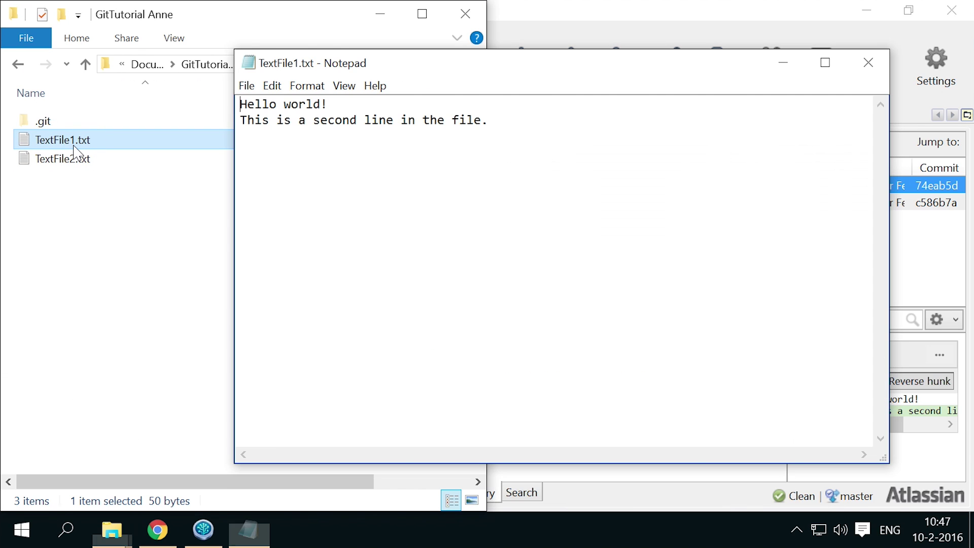
left_click(434, 221)
type("Hi, my ")
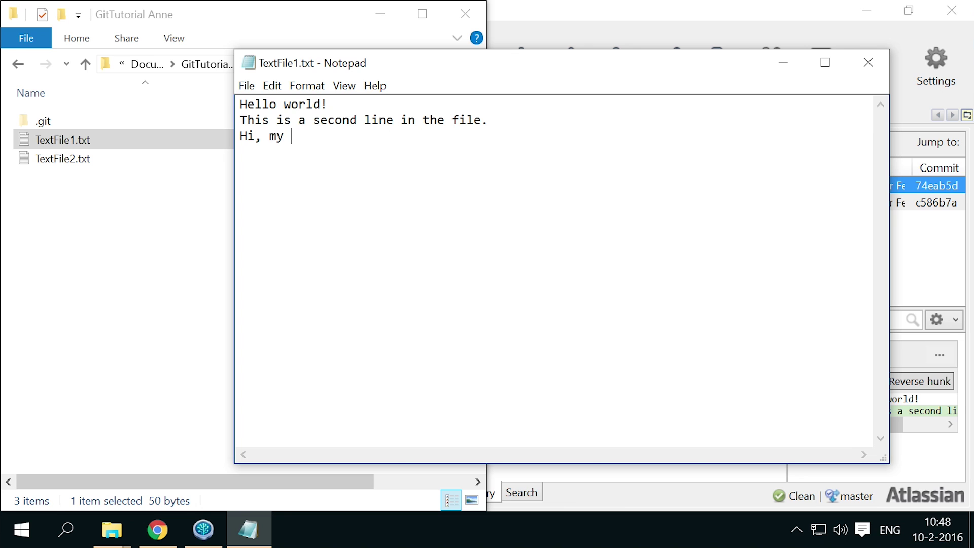
type("name is Anne!")
key("ctrl+s")
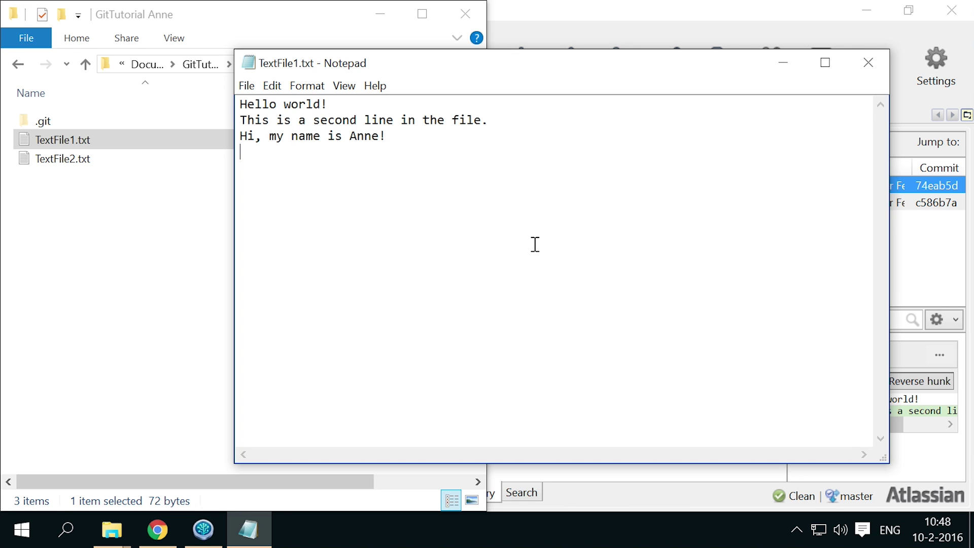
- Stage TextFile1.txt in GitTutorial Anne and commit it as 'Adds my name to TextFile1.'
left_click(867, 62)
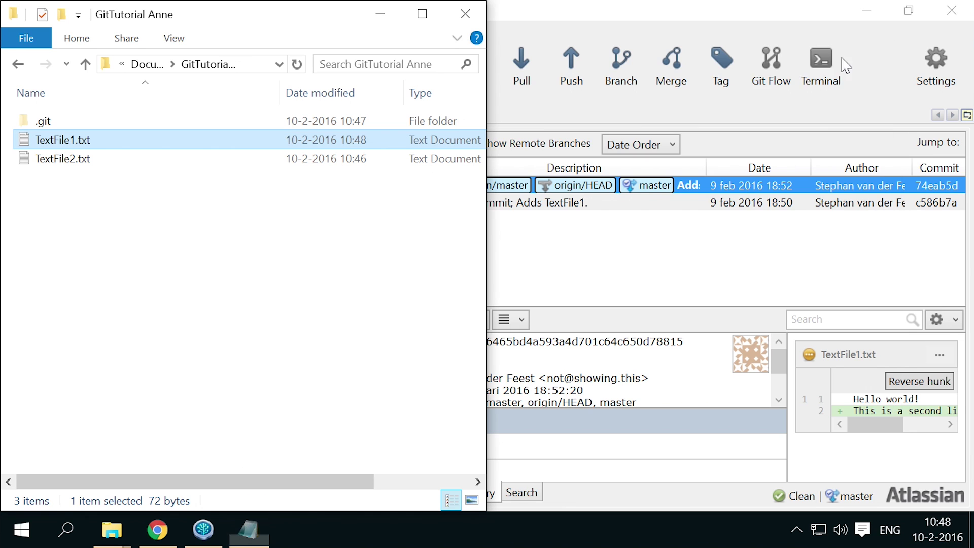
left_click(715, 30)
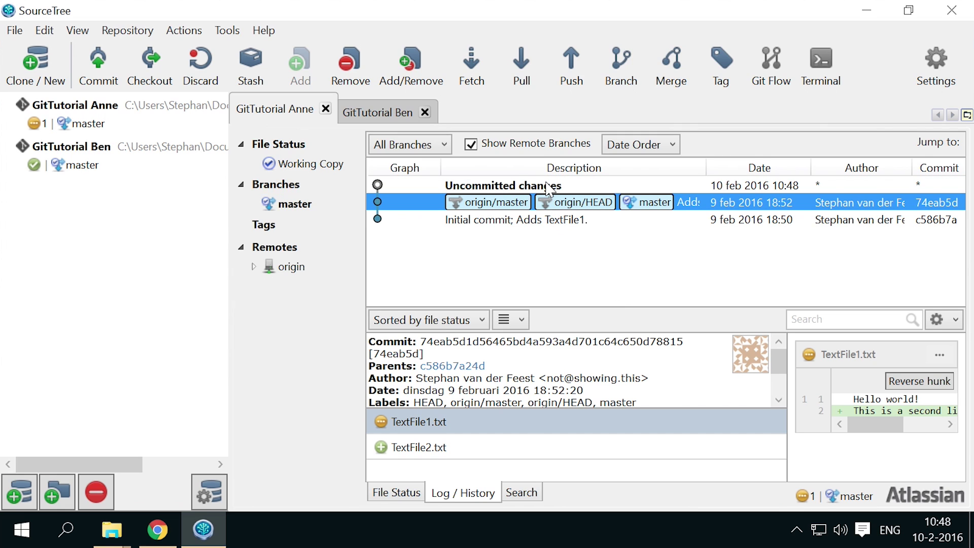
left_click(552, 187)
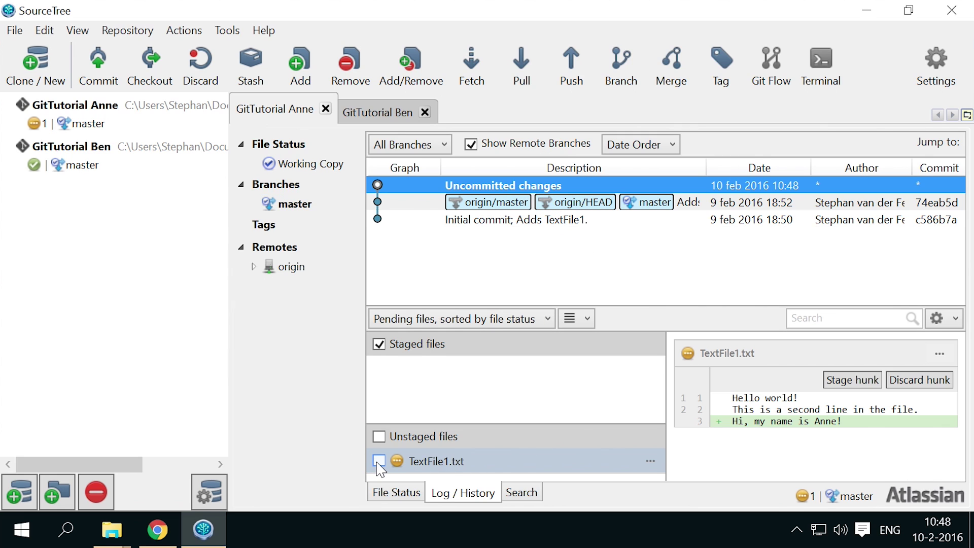
left_click(379, 461)
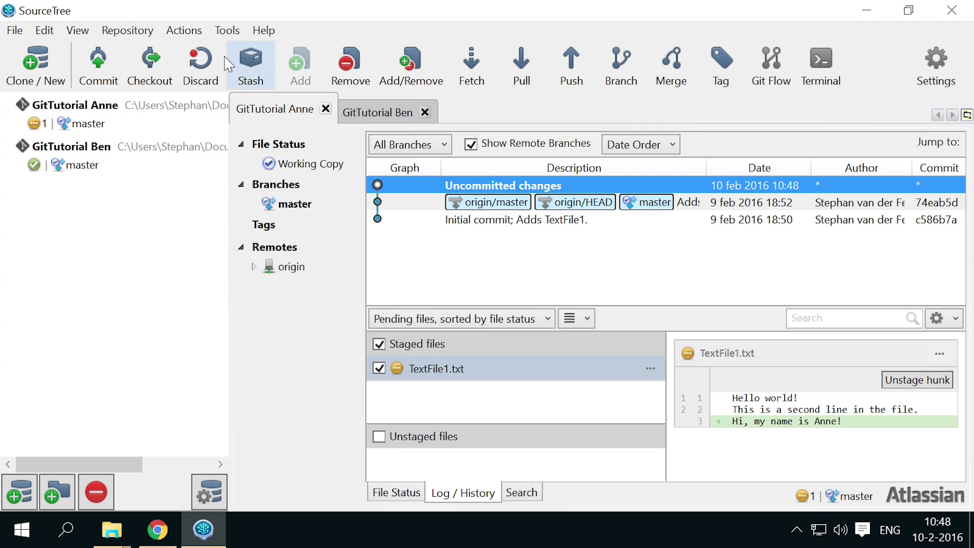
left_click(99, 66)
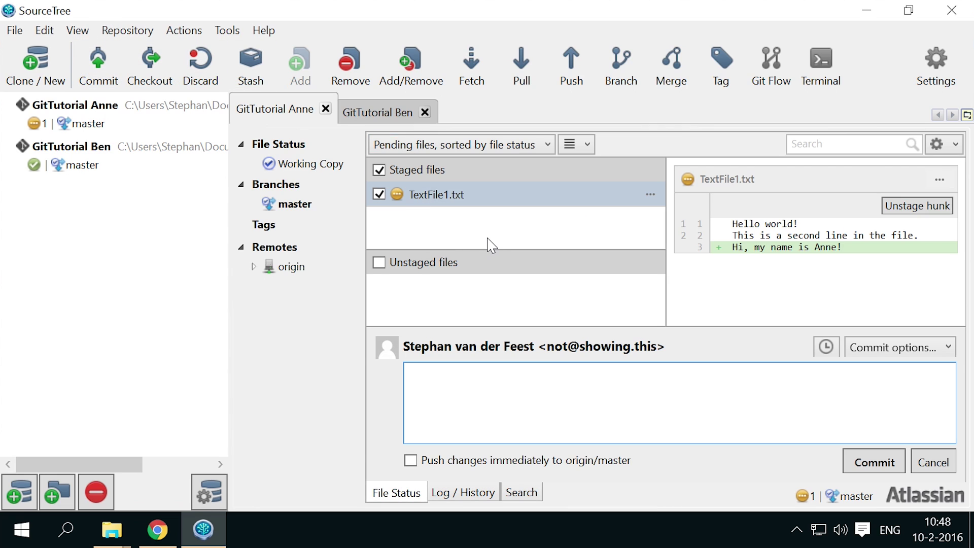
left_click(506, 411)
type("Adds my name to")
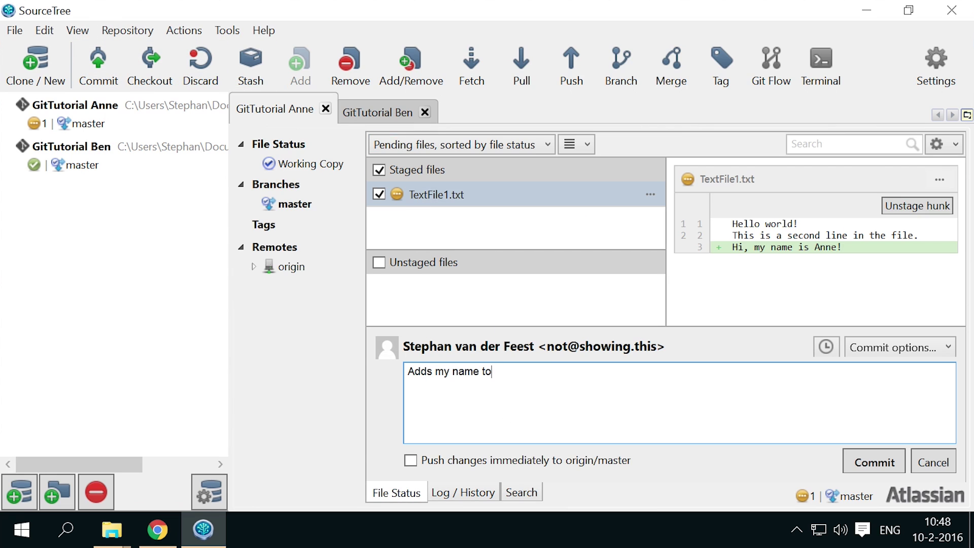
type(" TextFile1.")
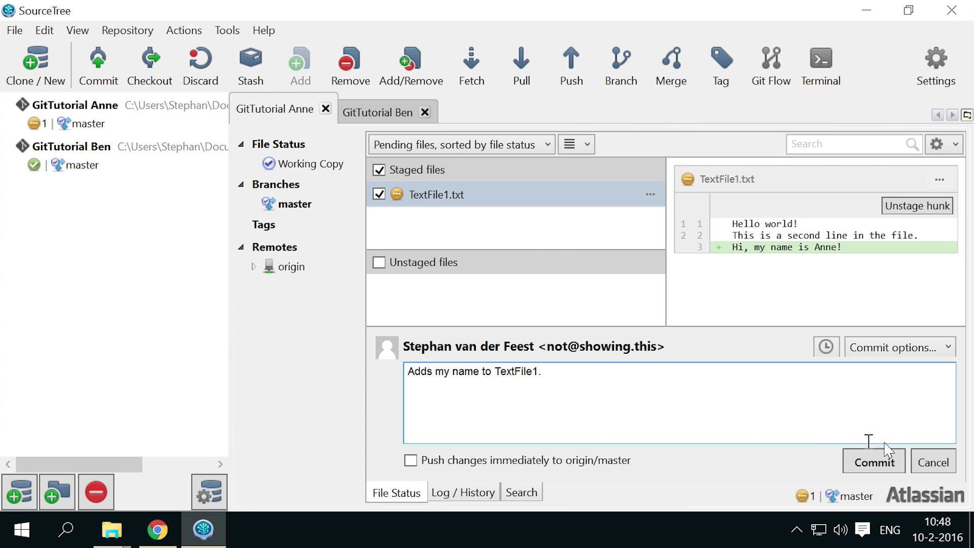
left_click(874, 462)
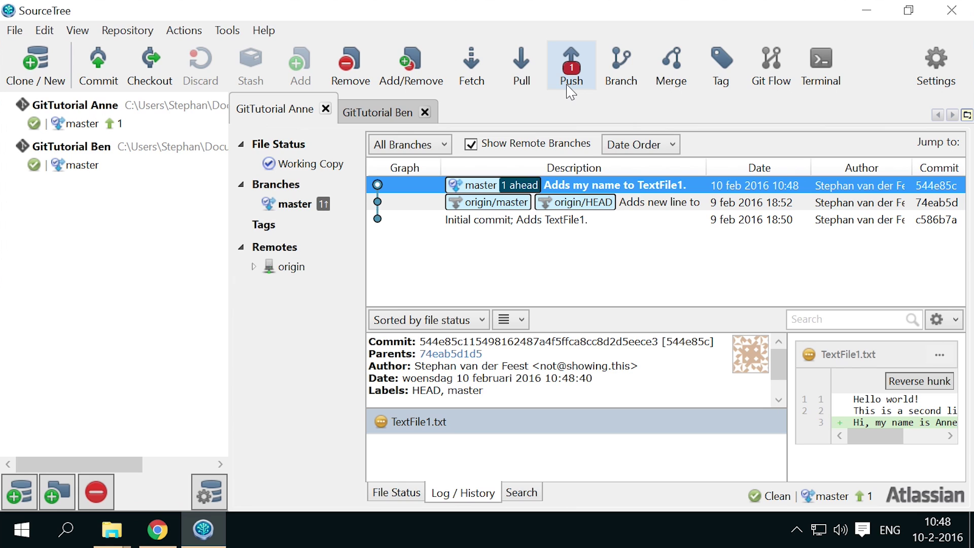
- Push GitTutorial Anne's master branch to origin
left_click(571, 69)
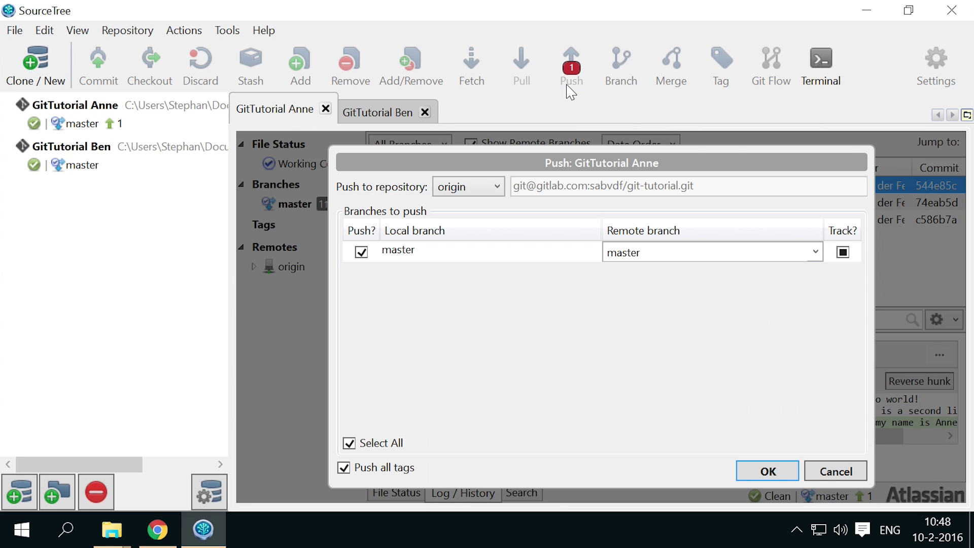
left_click(767, 471)
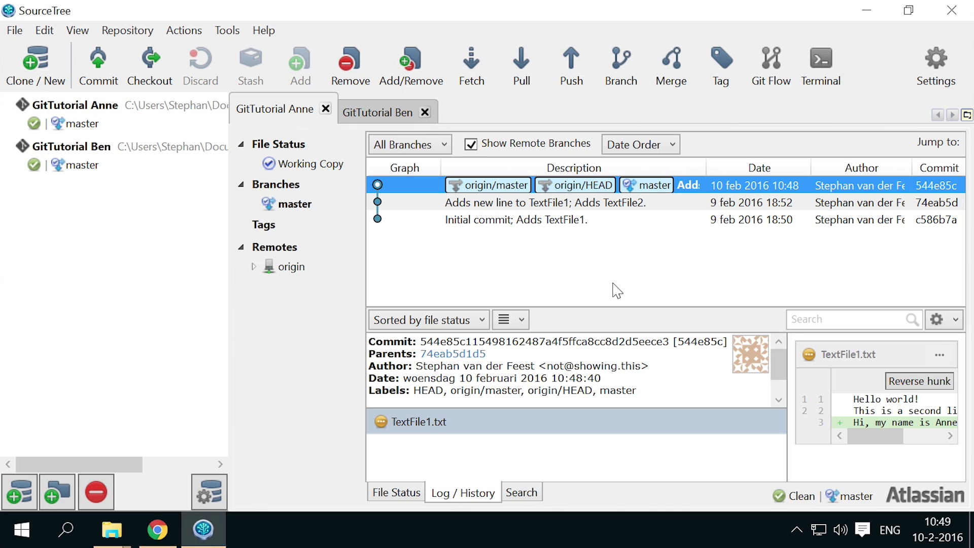
- Pull master from origin into the GitTutorial Ben repository
left_click(396, 115)
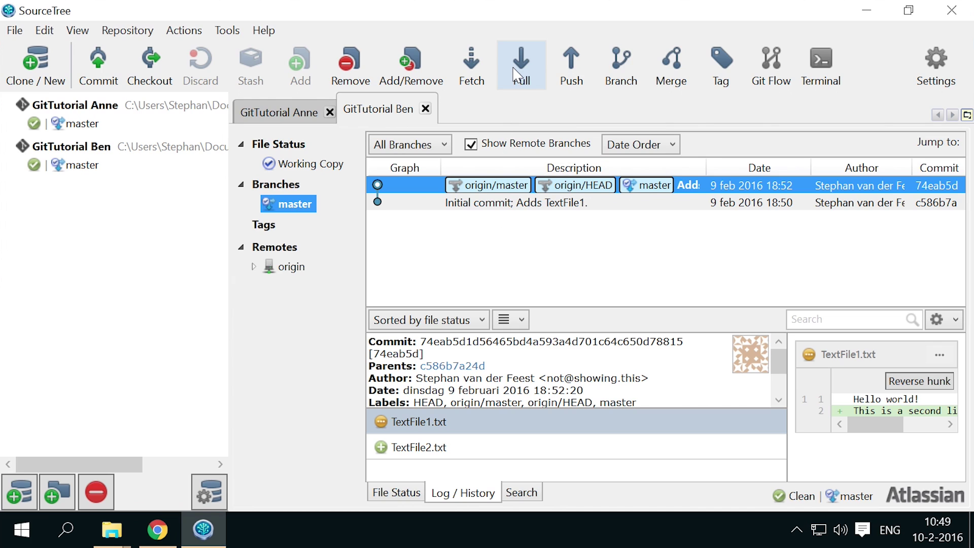
left_click(520, 67)
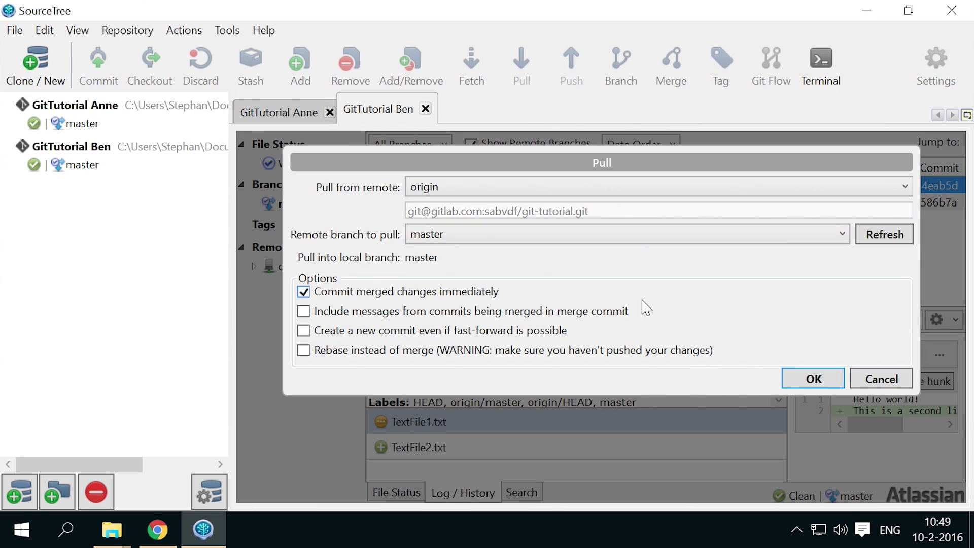
left_click(811, 378)
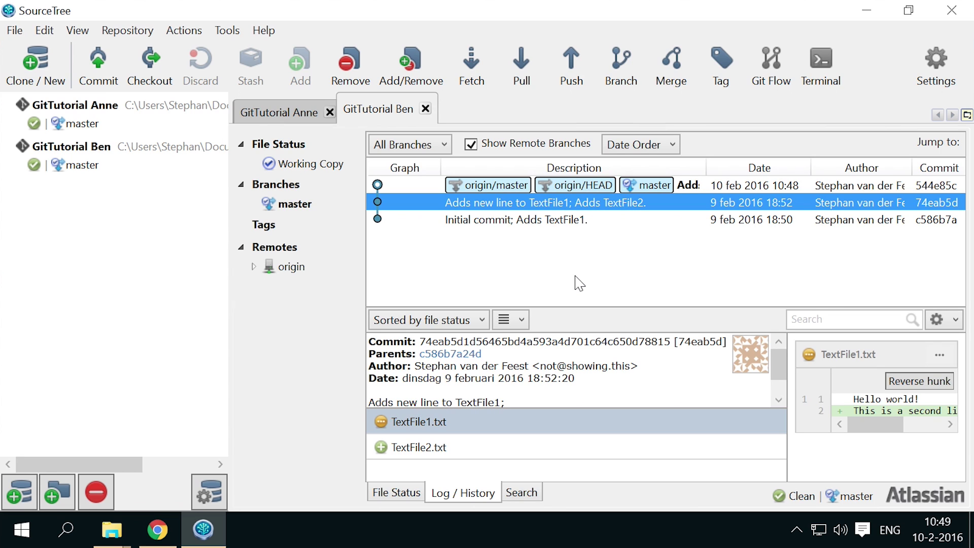
- Inspect the pulled commit, then bring up the GitTutorial Anne and Ben folders
left_click(688, 190)
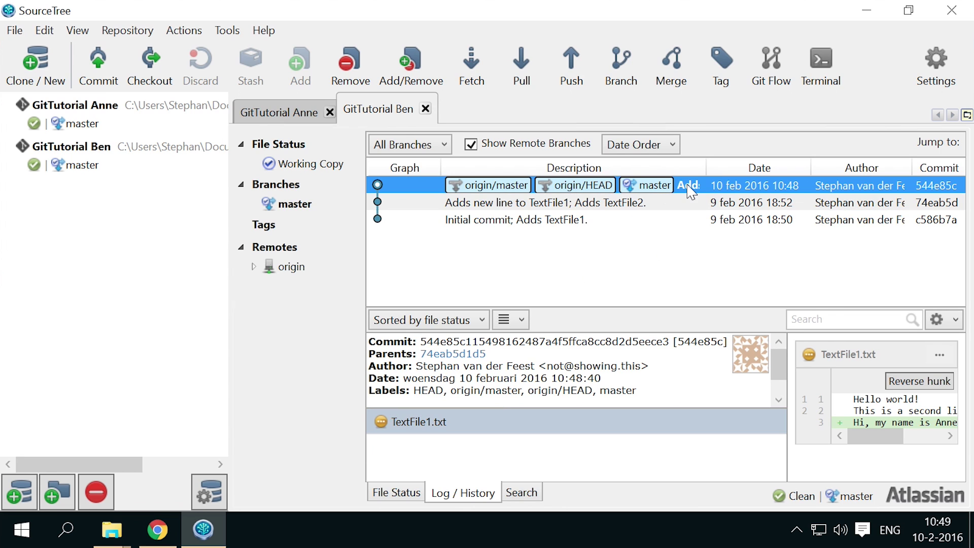
mouse_move(112, 528)
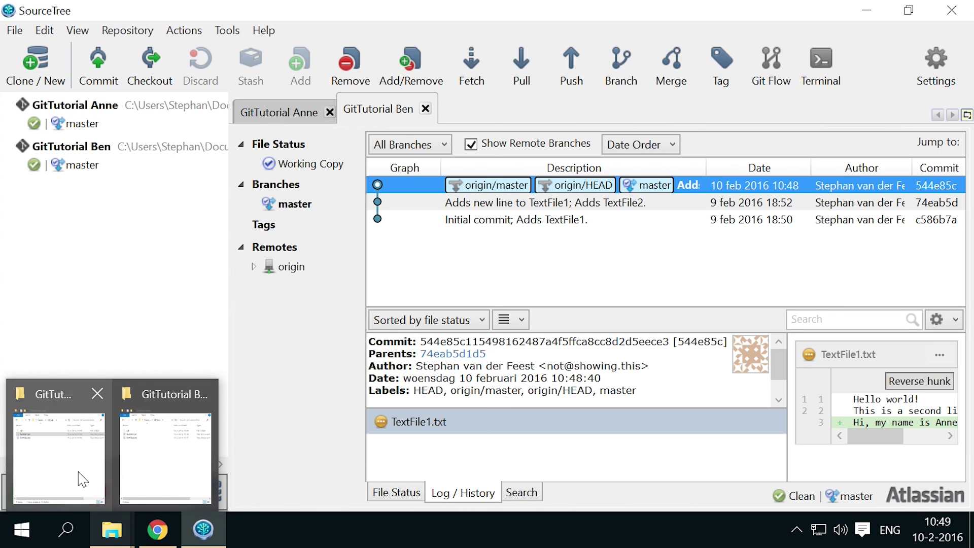
left_click(80, 457)
left_click(160, 433)
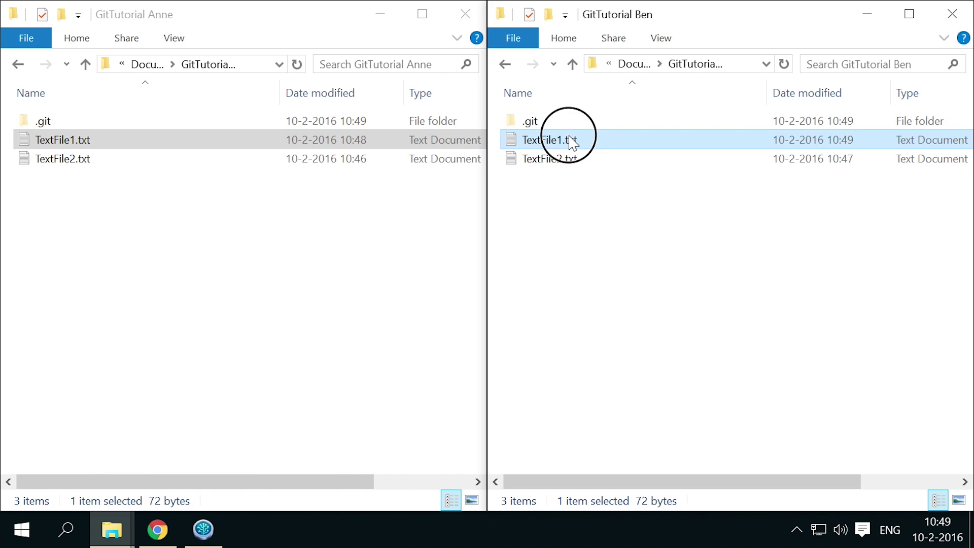
- Open Ben's TextFile1.txt in Notepad and highlight the pulled 'Hi, my name is Anne!' line
double_click(549, 140)
left_click_drag(456, 137, 199, 139)
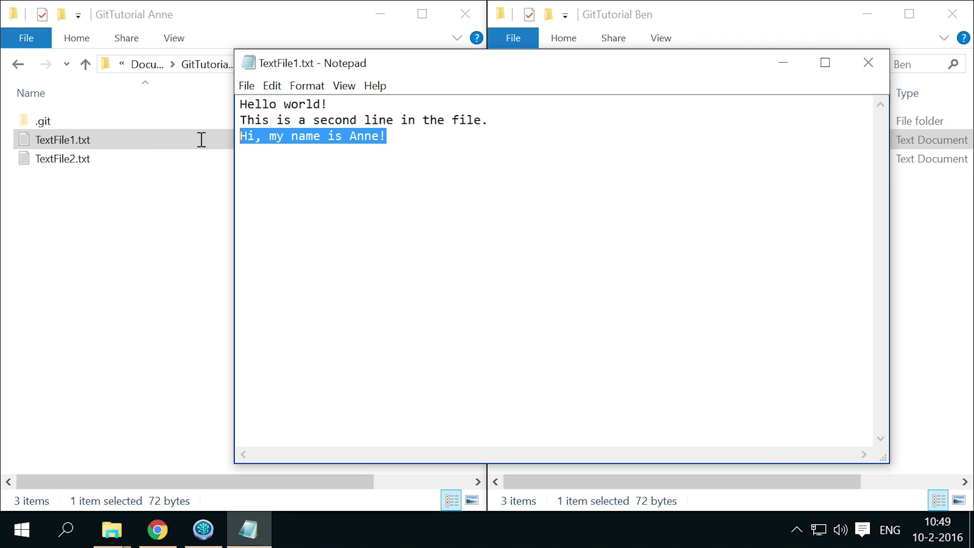
left_click(428, 207)
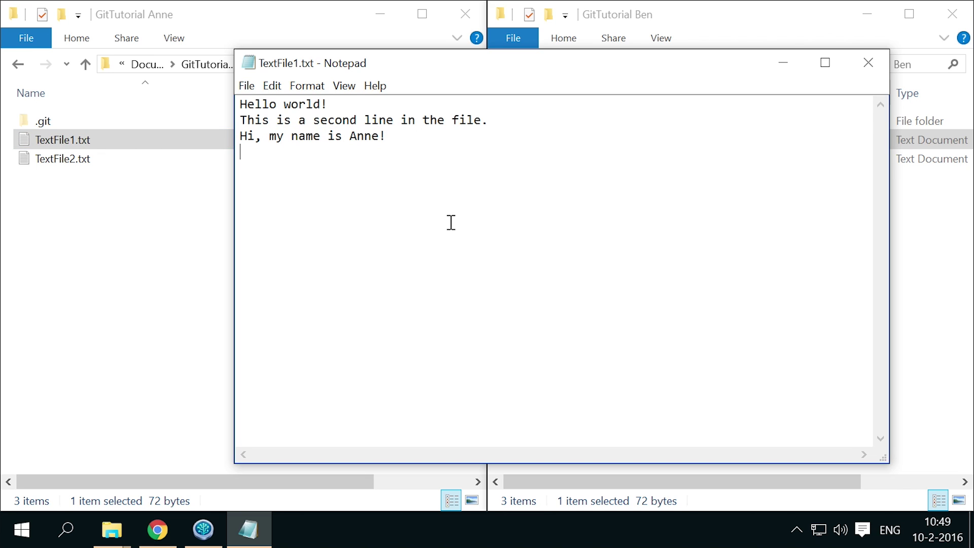